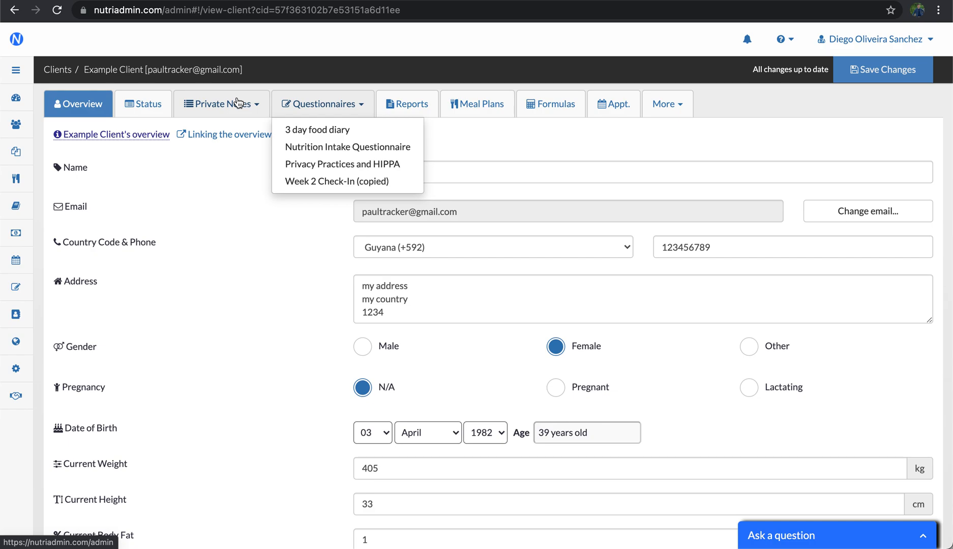
- Open the client's Default Private Notes and look through the supplement and symptoms sections
left_click(238, 102)
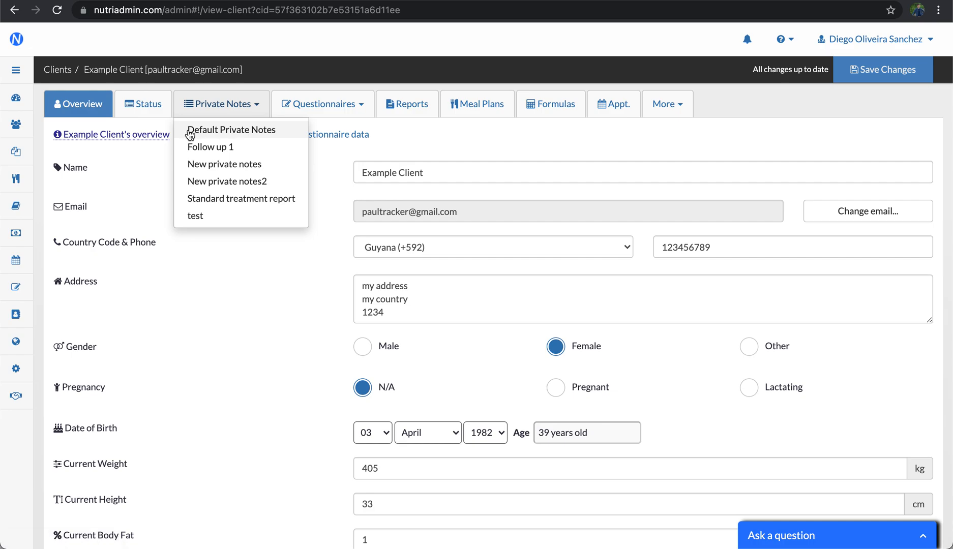
left_click(206, 132)
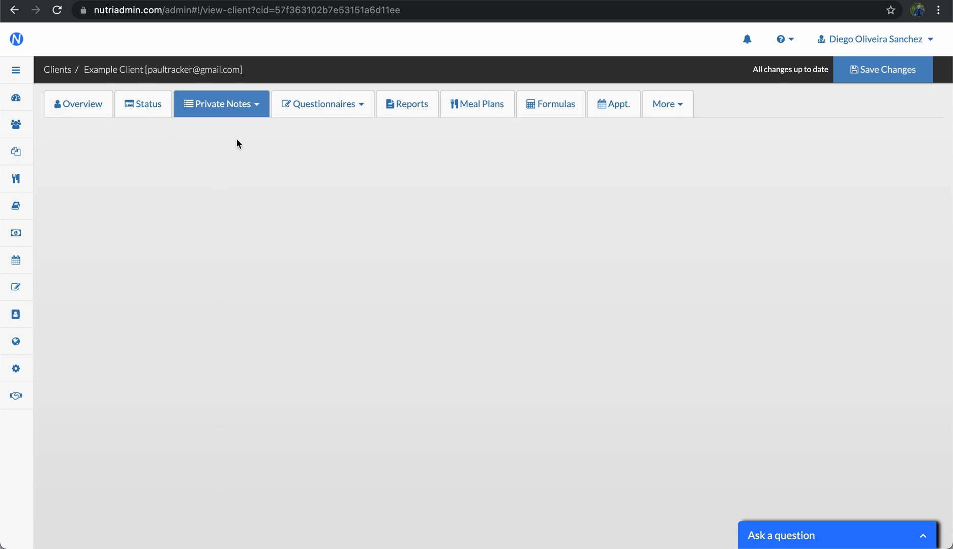
scroll(350, 314, "down", 10)
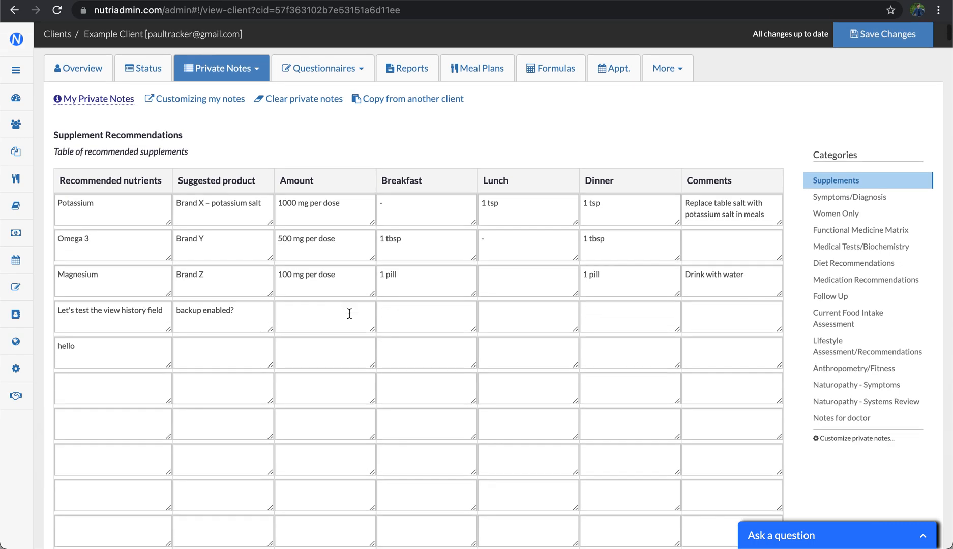
scroll(343, 266, "down", 11)
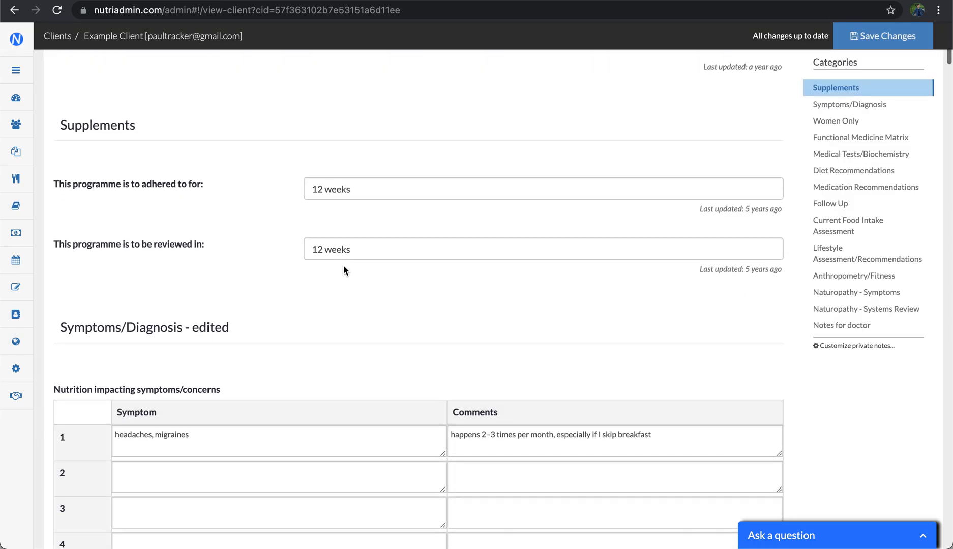
scroll(343, 266, "down", 5)
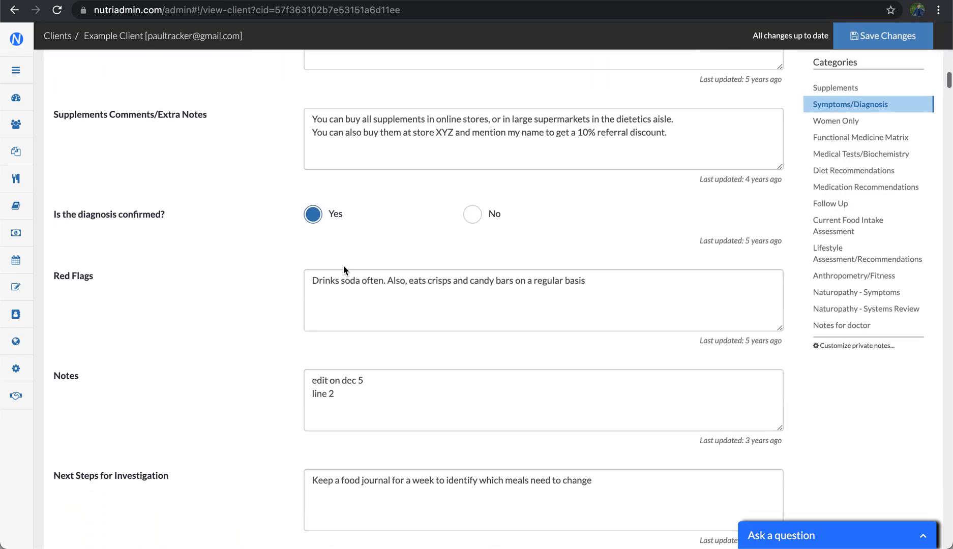
scroll(343, 266, "up", 20)
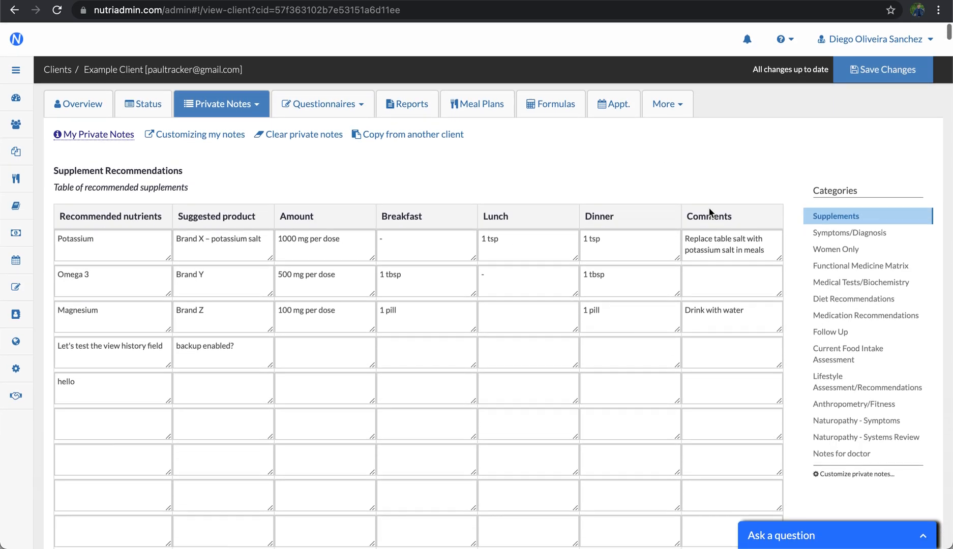
scroll(708, 206, "down", 6)
scroll(710, 209, "down", 5)
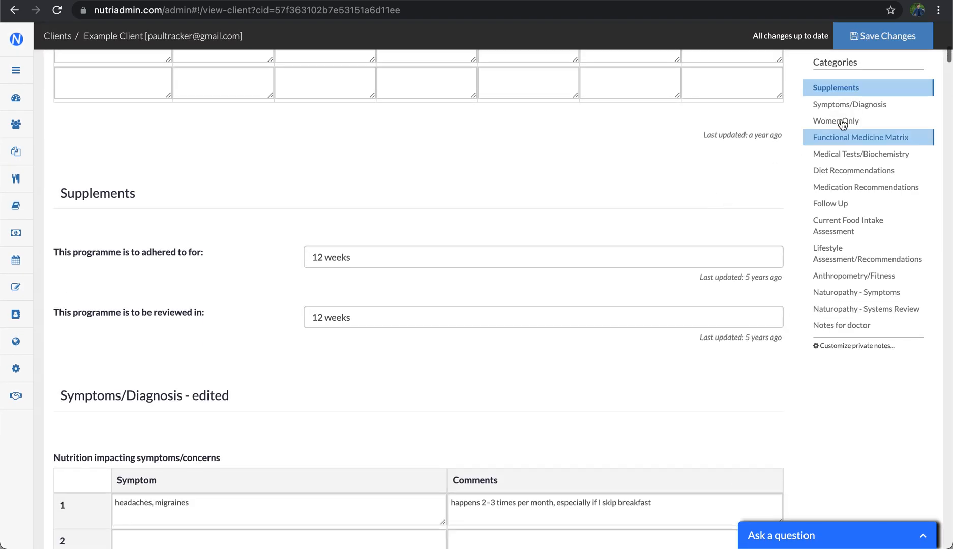
- View the Symptoms/Diagnosis, Functional Medicine Matrix, Supplements, Follow Up and Current Food Intake Assessment categories of the private notes
scroll(756, 147, "down", 1)
left_click(825, 104)
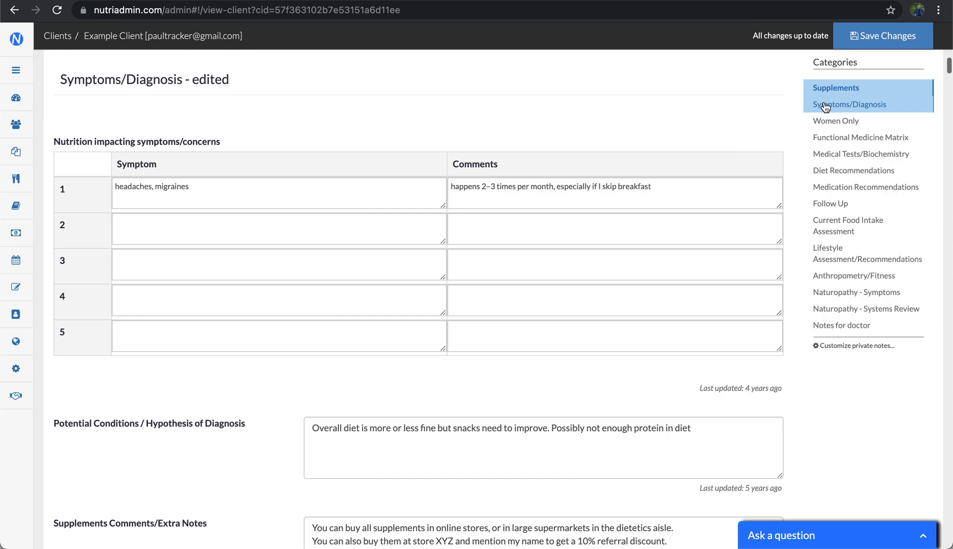
scroll(834, 118, "down", 1)
left_click(835, 136)
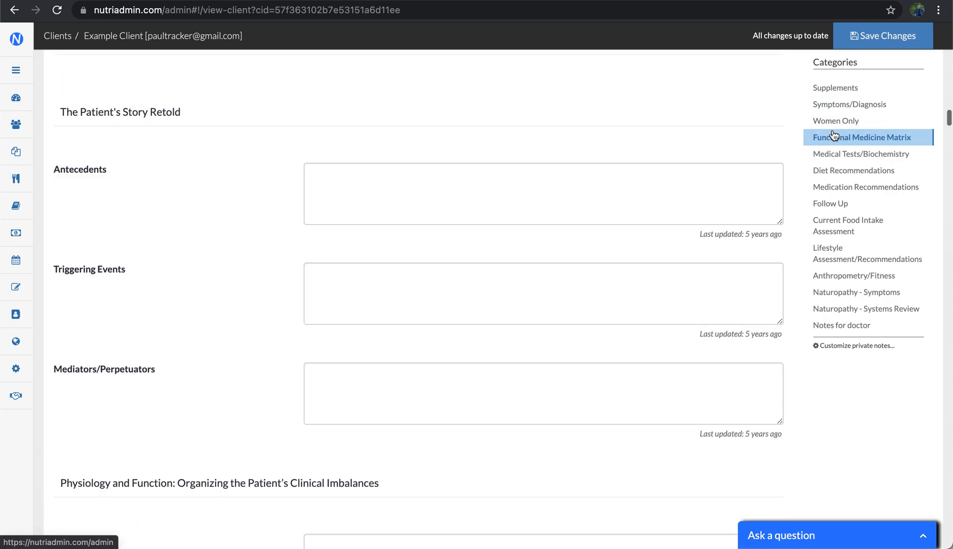
left_click(831, 90)
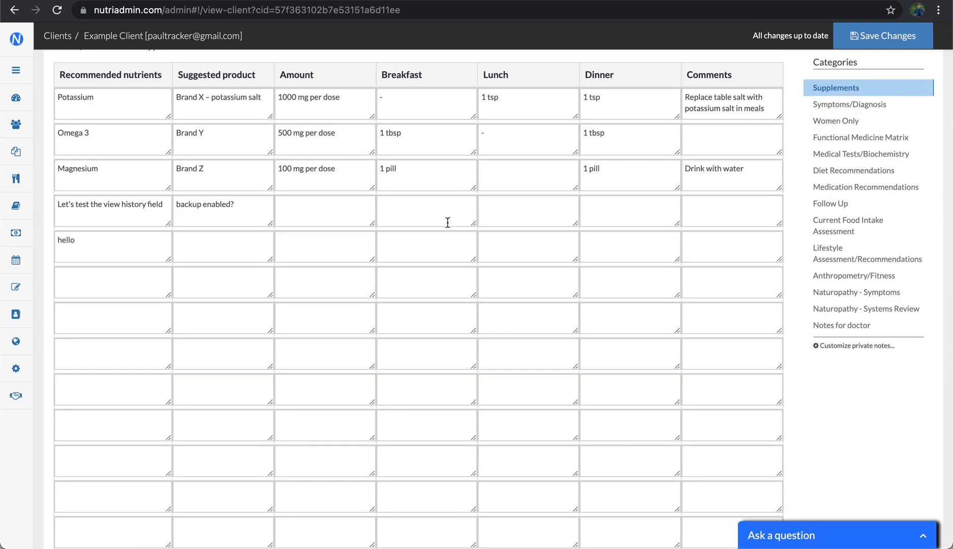
scroll(447, 221, "up", 3)
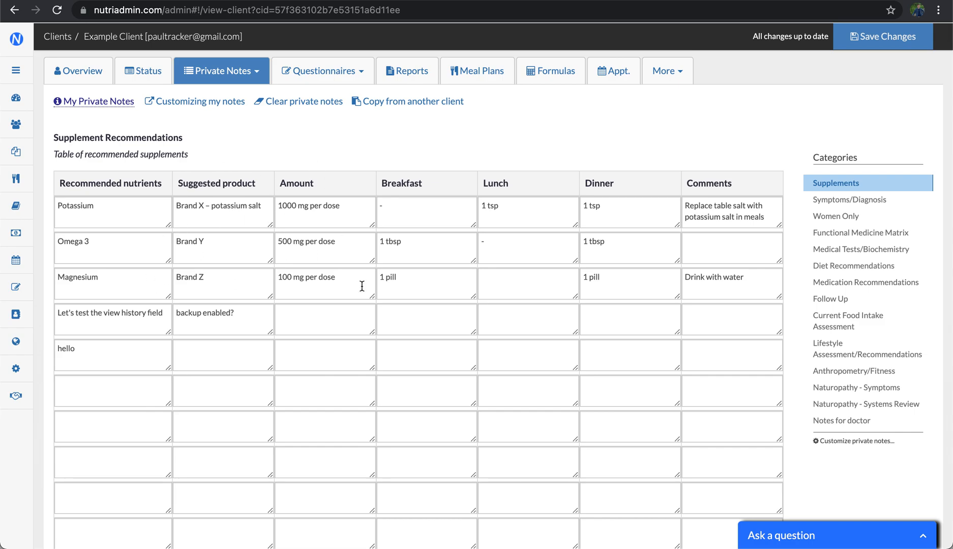
left_click(838, 301)
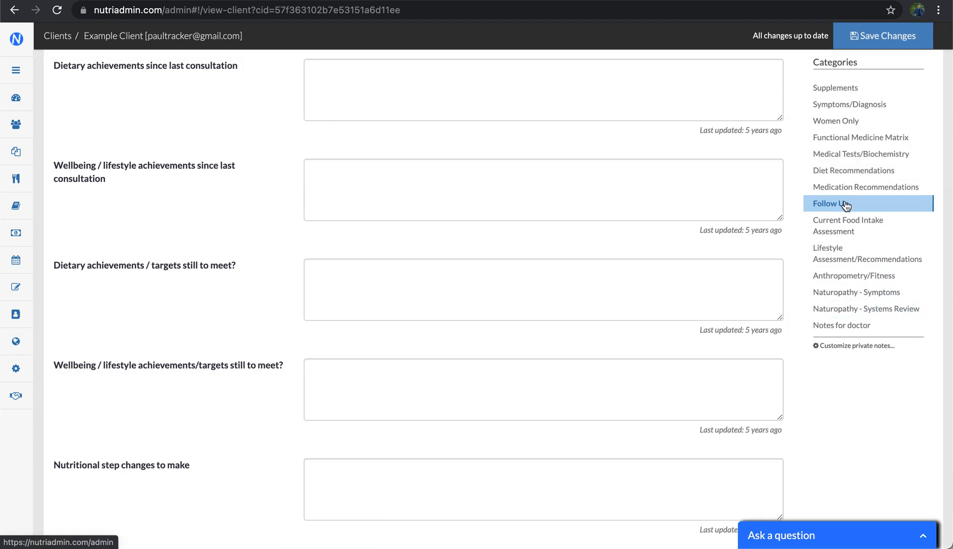
left_click(842, 227)
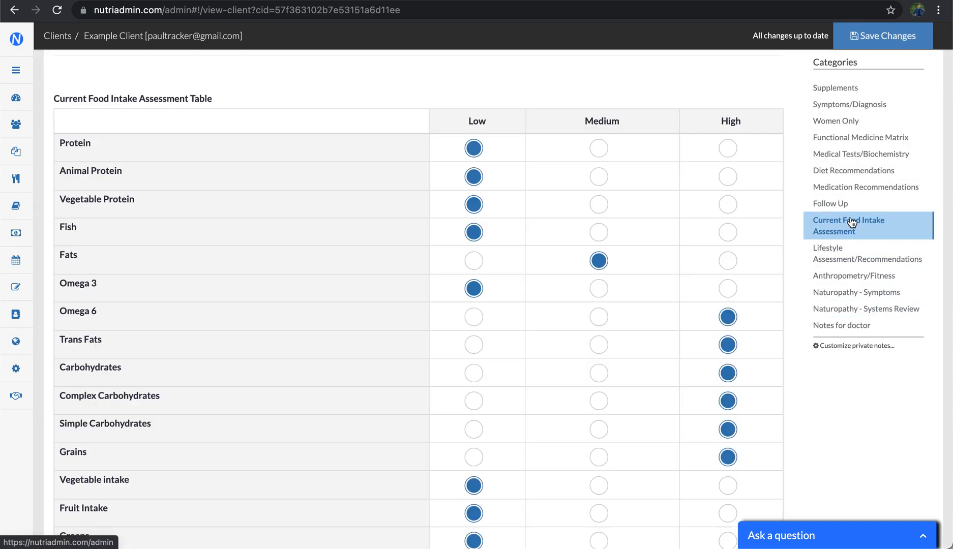
scroll(370, 283, "up", 2)
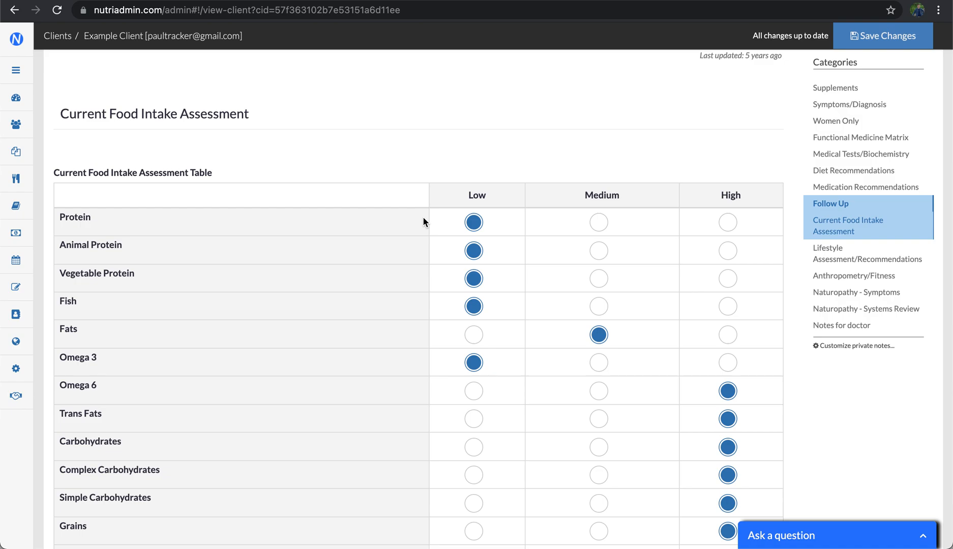
scroll(423, 217, "up", 20)
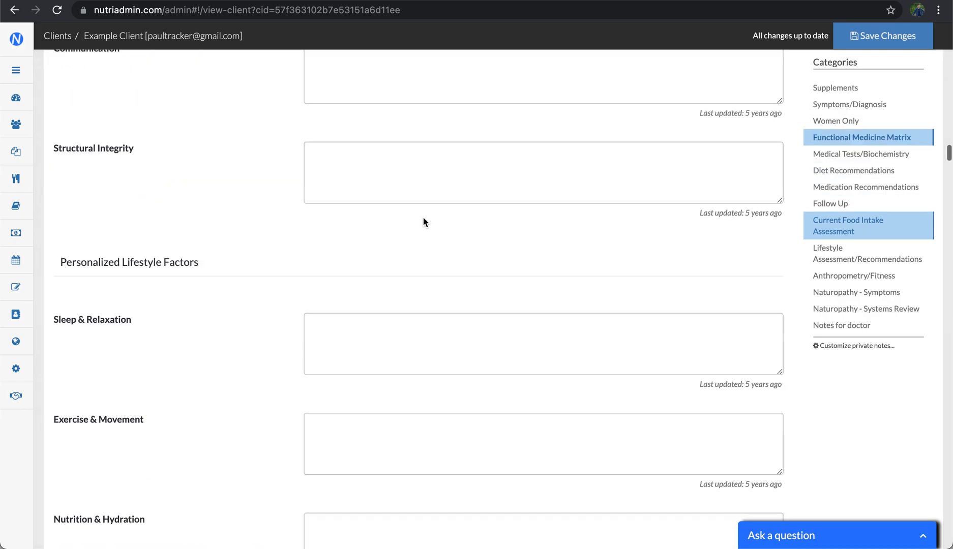
scroll(424, 222, "up", 20)
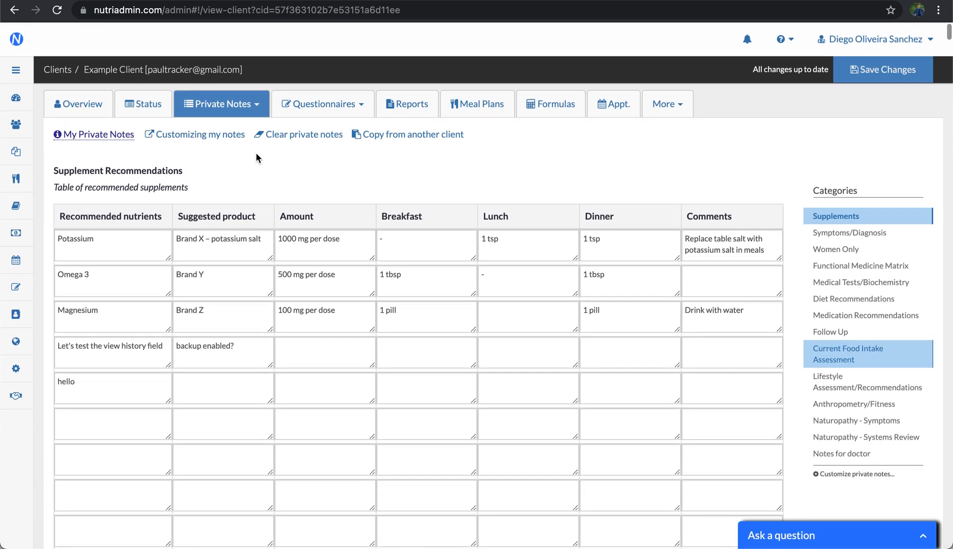
- Review which private notes and questionnaires are available for the client, and expand the main navigation to show its labels
left_click(244, 109)
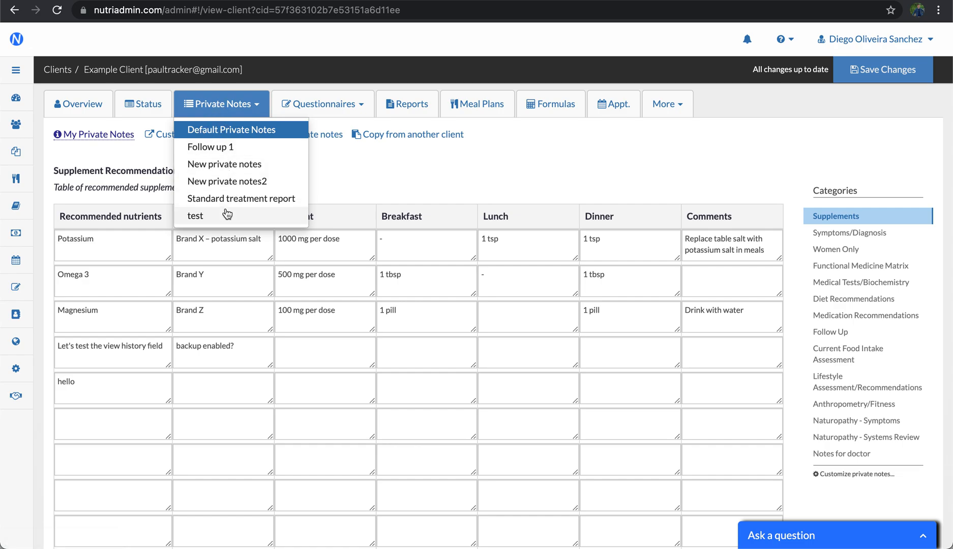
left_click(335, 117)
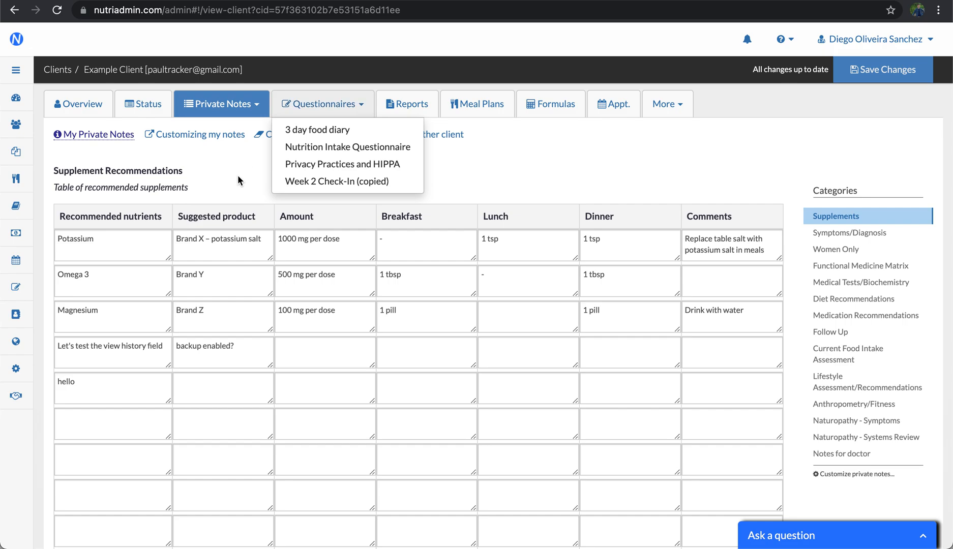
left_click(214, 145)
left_click(225, 109)
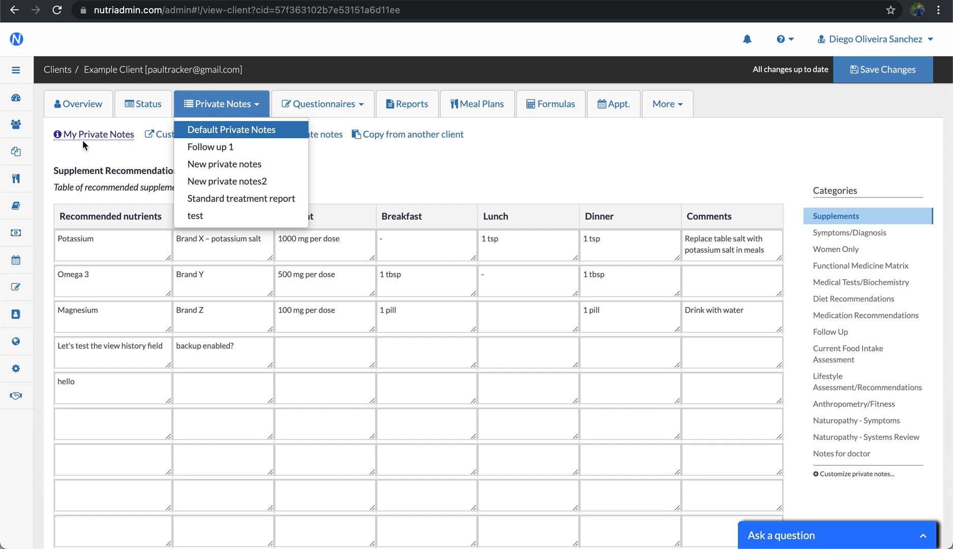
left_click(18, 80)
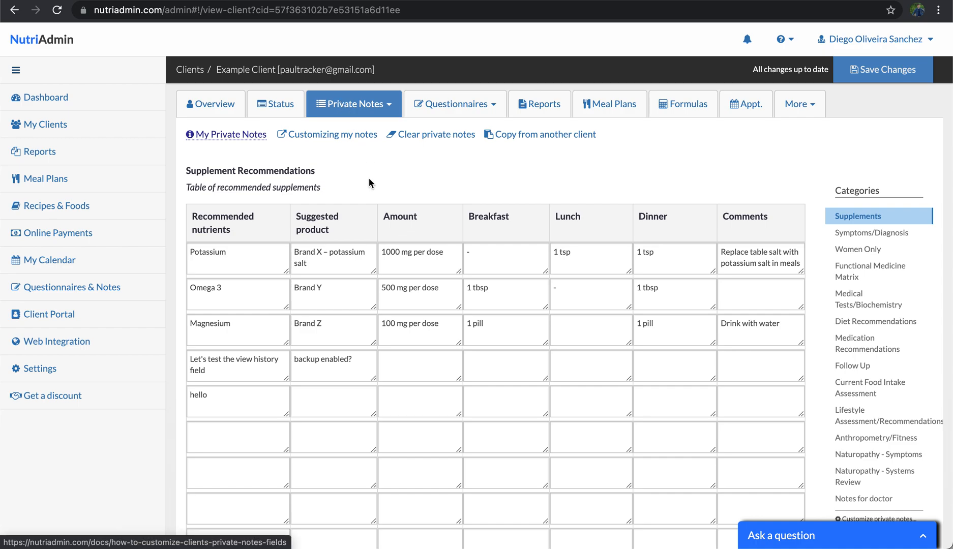
left_click(470, 115)
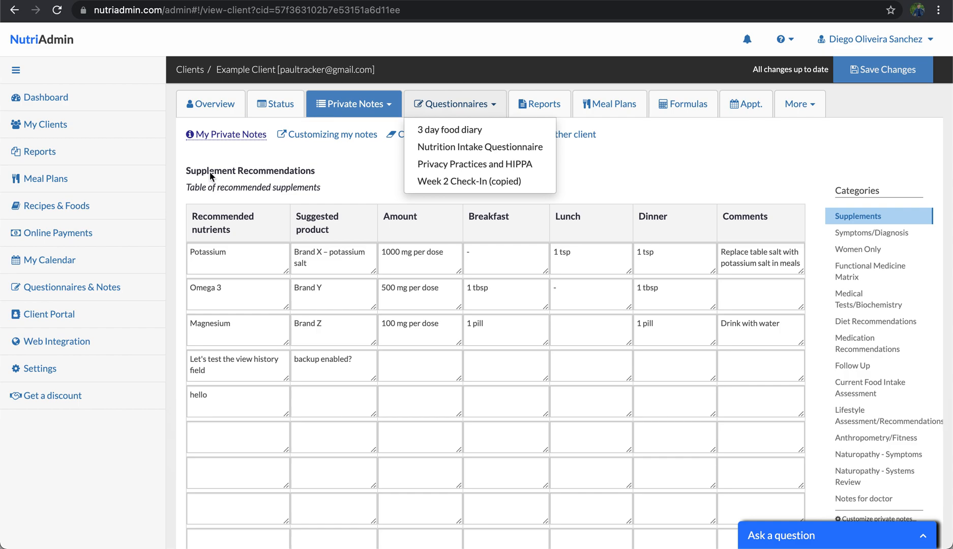
- Start a new report from the Reports page and choose Example Client as its client
left_click(57, 163)
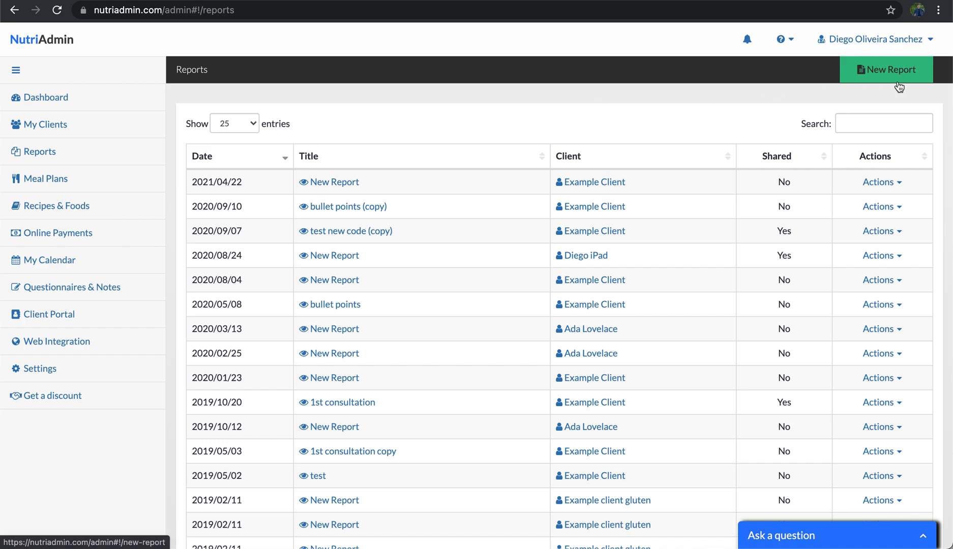
left_click(862, 66)
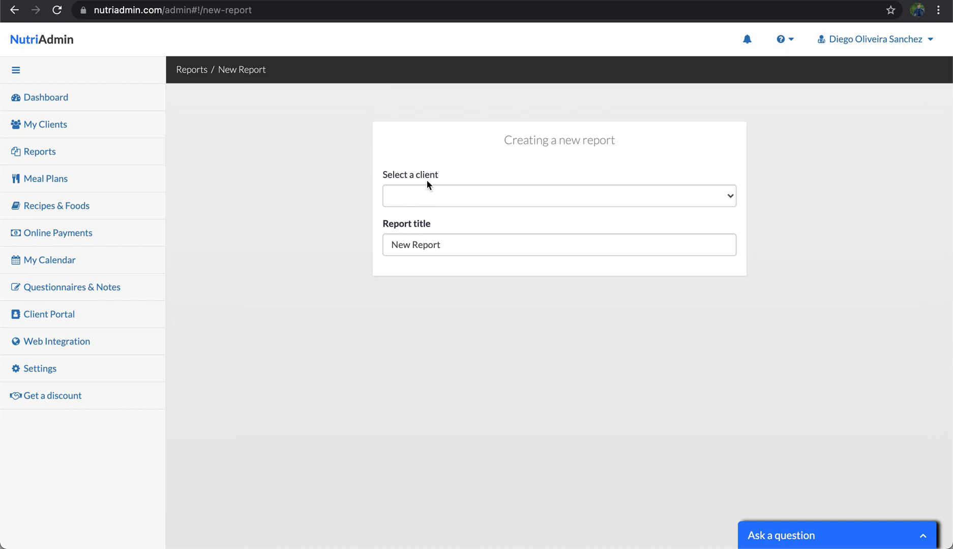
left_click(422, 198)
key("e")
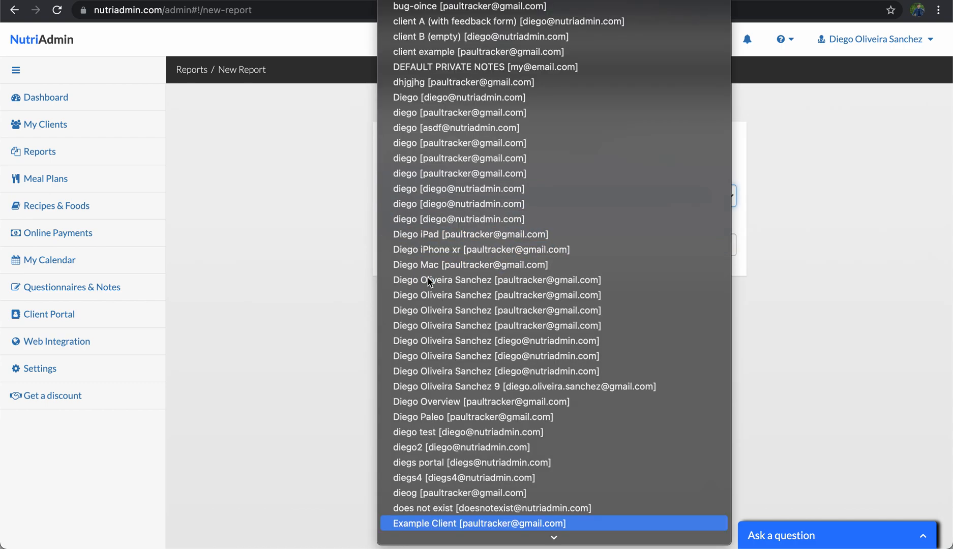
key("Return")
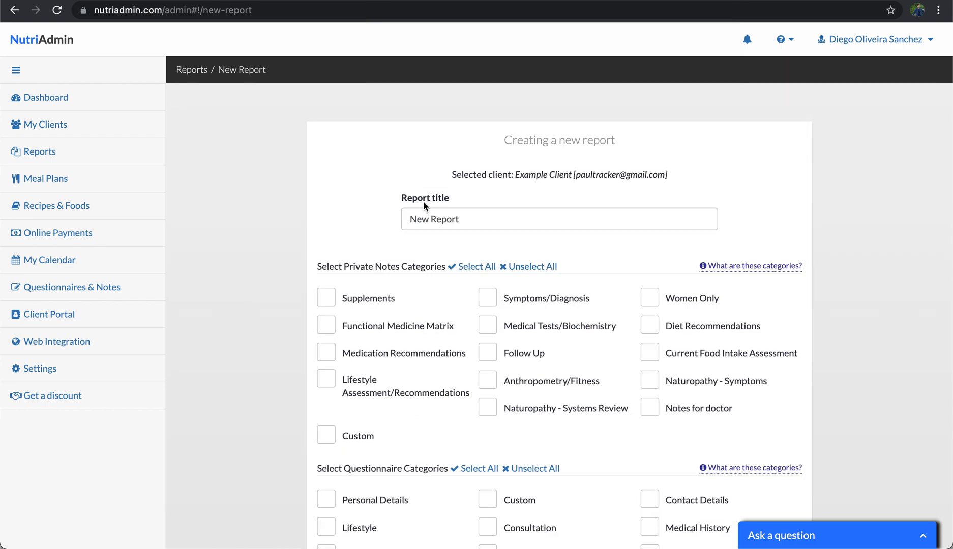
- Review the new report's title, private notes categories, questionnaire categories and HTML field options
triple_click(462, 221)
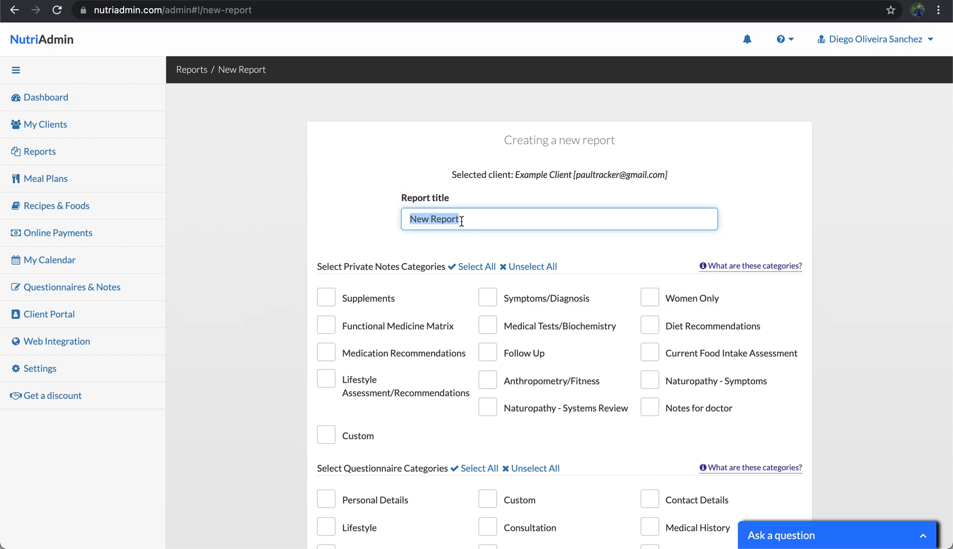
key("Left")
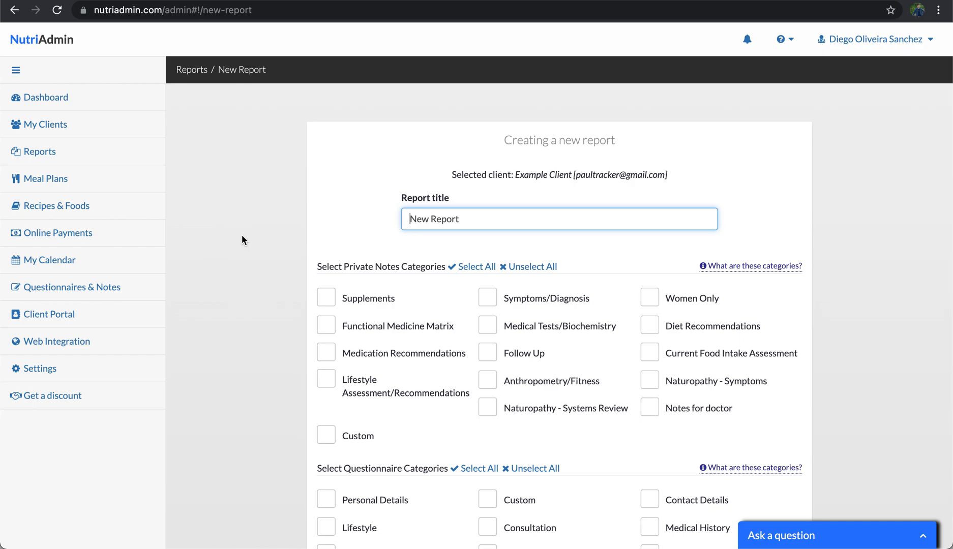
scroll(243, 238, "down", 3)
scroll(265, 259, "down", 1)
scroll(281, 279, "down", 2)
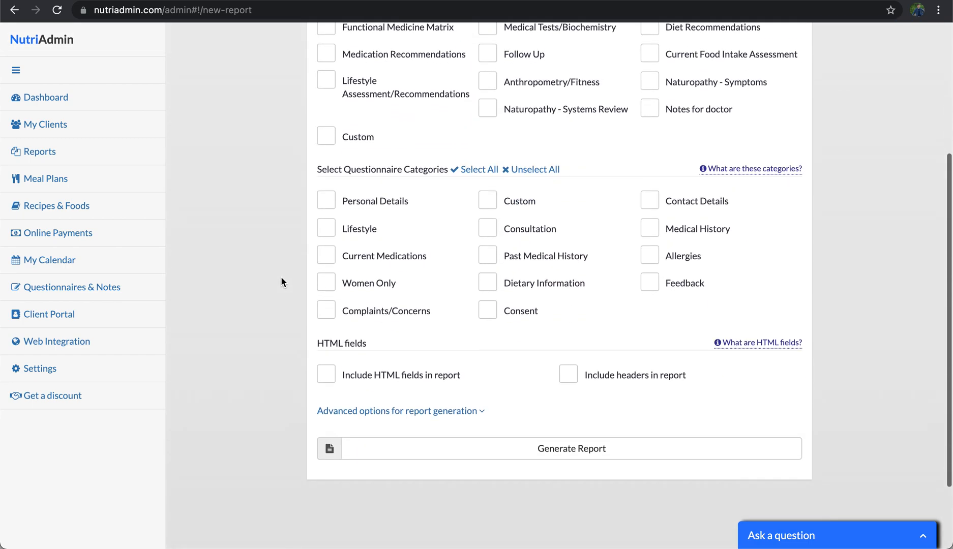
scroll(281, 279, "up", 5)
scroll(281, 277, "up", 1)
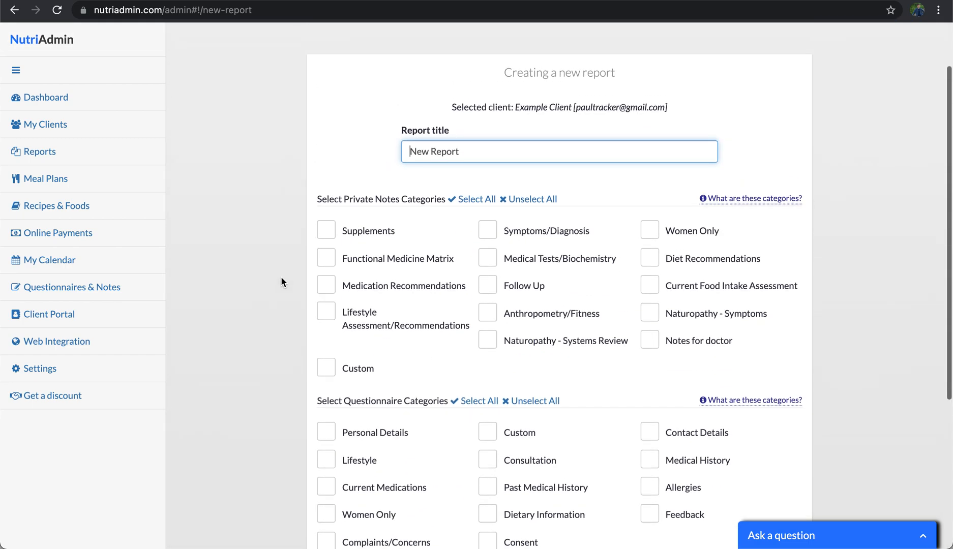
triple_click(356, 196)
left_click(356, 196)
left_click_drag(285, 202, 374, 374)
left_click(332, 200)
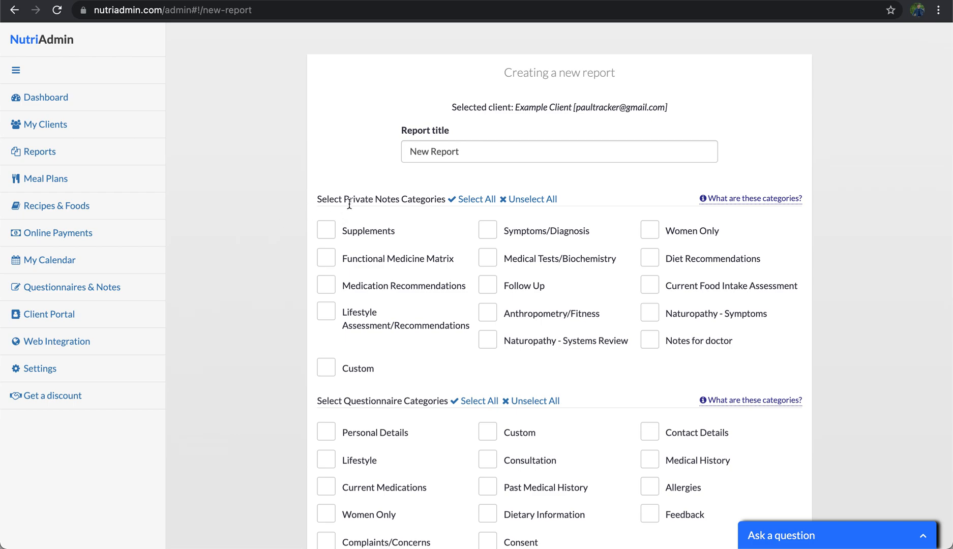
double_click(355, 199)
triple_click(355, 199)
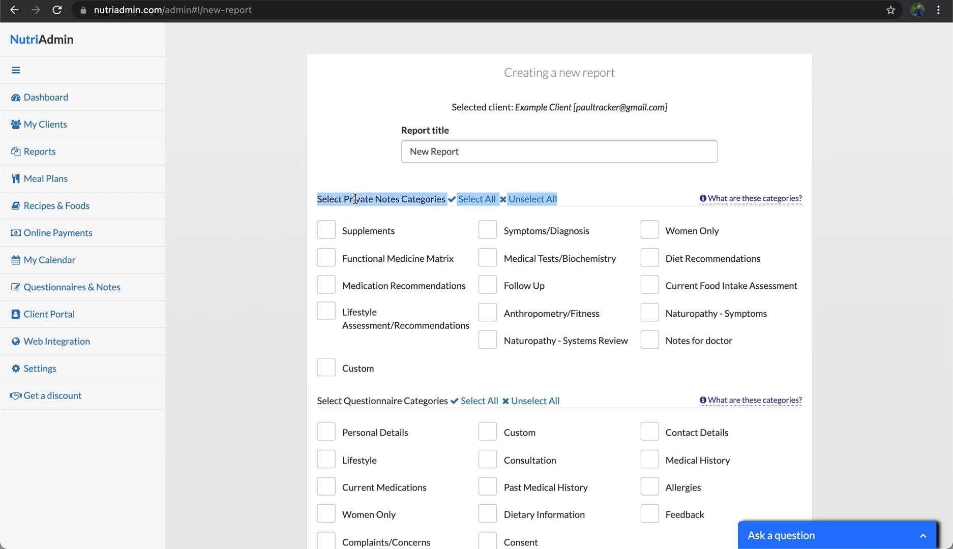
left_click(230, 210)
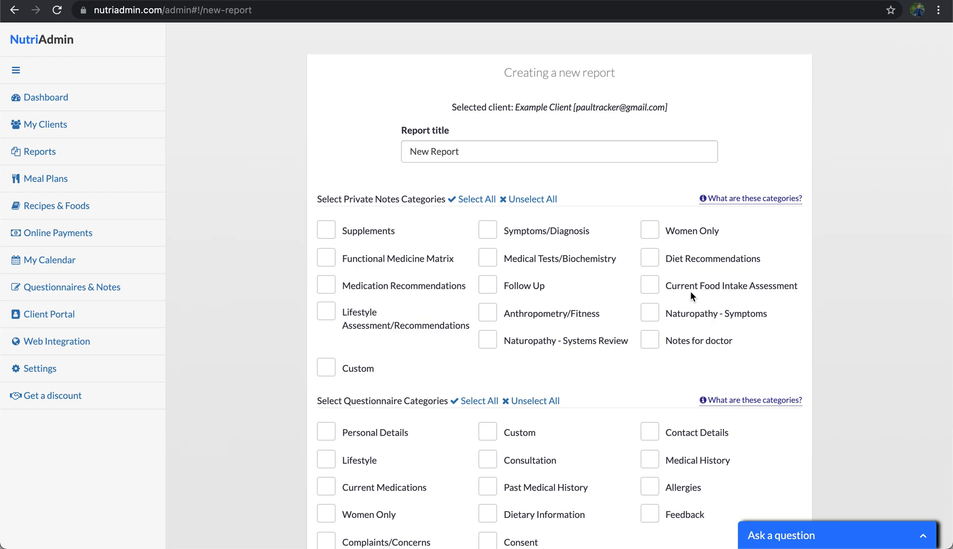
- Include the Current Food Intake Assessment, Supplements and Functional Medicine Matrix private notes categories in the report
triple_click(713, 293)
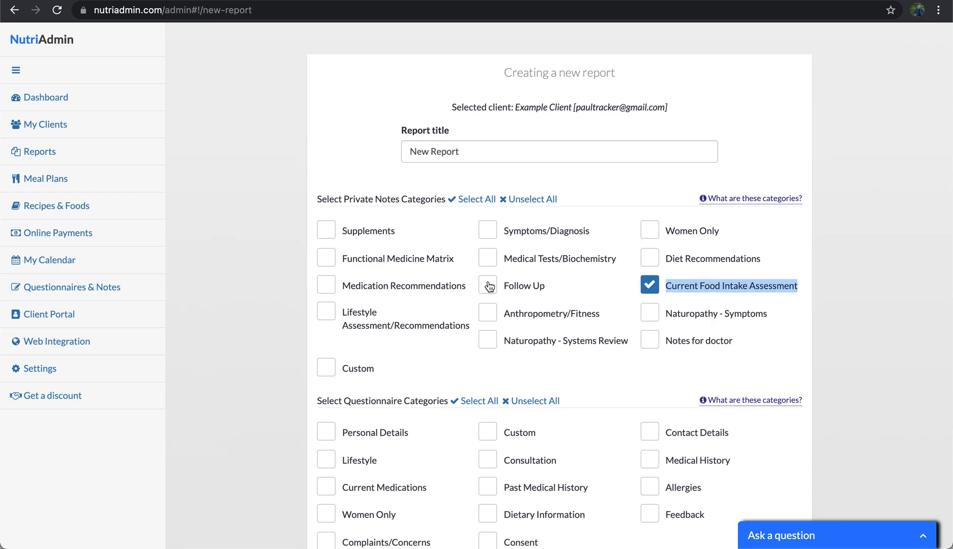
left_click(345, 235)
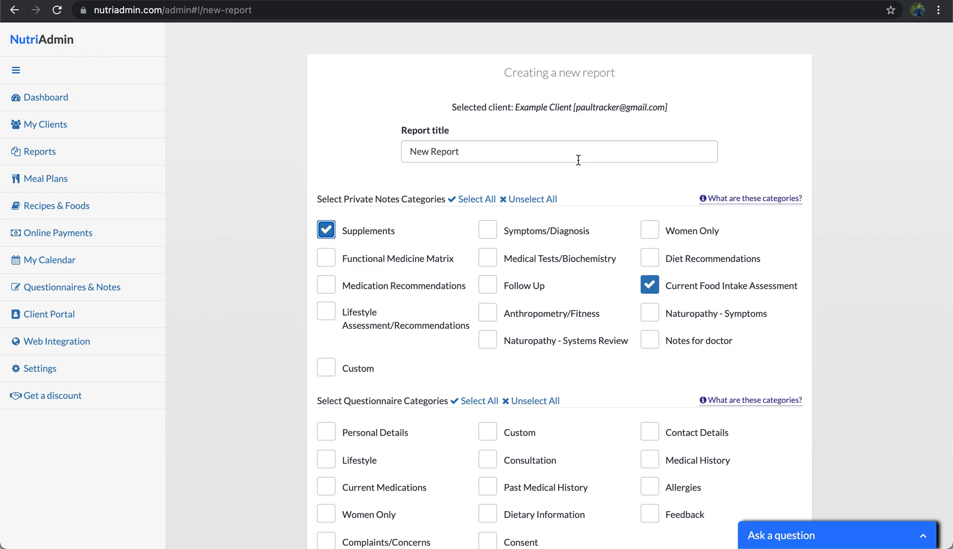
left_click(344, 260)
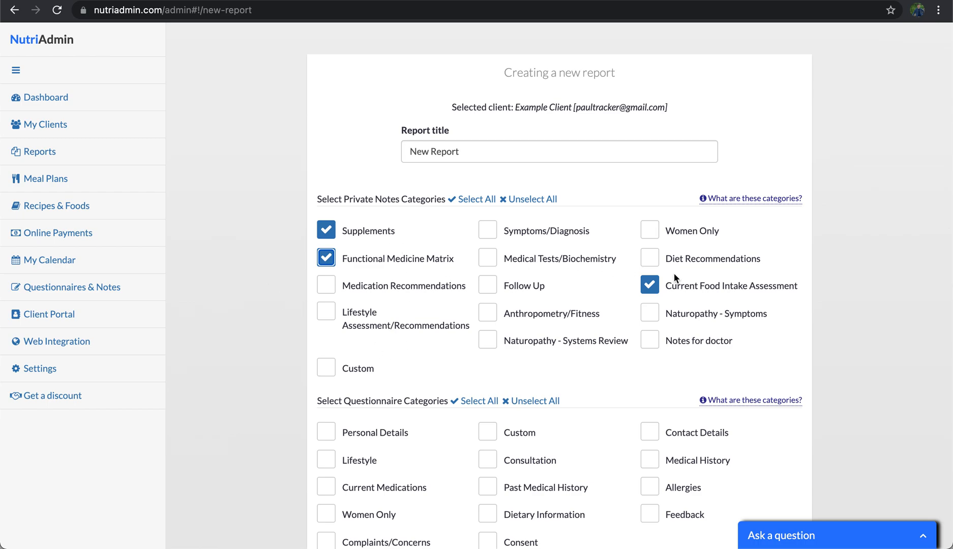
- Include the Follow Up, Medical Tests/Biochemistry, Symptoms/Diagnosis and Anthropometry/Fitness private notes categories in the report
left_click(515, 298)
left_click(518, 261)
left_click(511, 233)
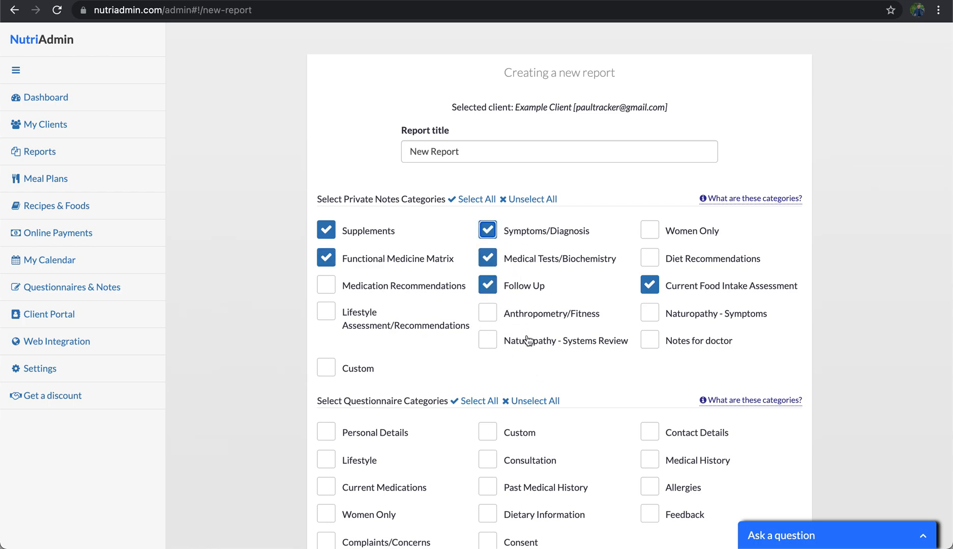
left_click(509, 320)
left_click(343, 318)
left_click(357, 294)
left_click(344, 370)
left_click(344, 369)
left_click(355, 326)
left_click(359, 287)
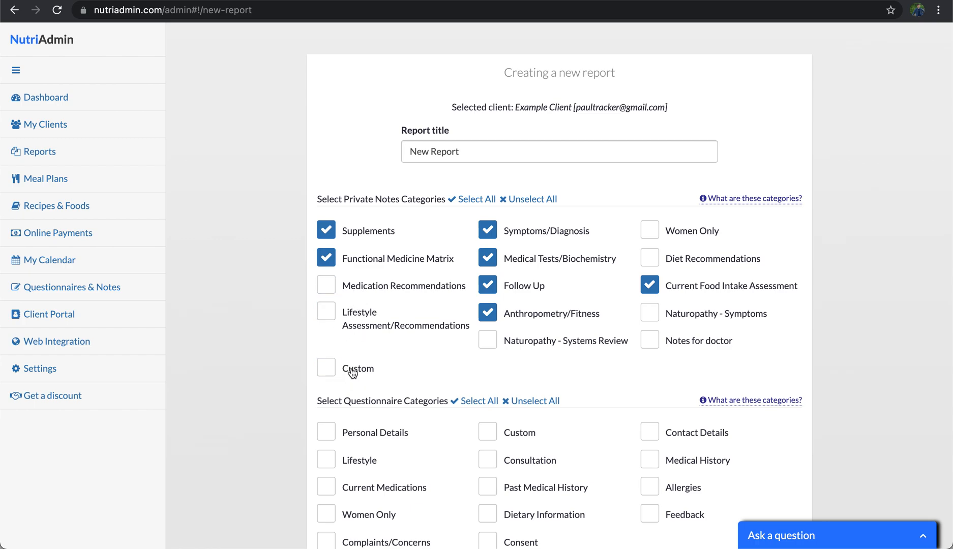
- Include the remaining private notes categories one by one, from Custom and Lifestyle Assessment/Recommendations through Diet Recommendations and Women Only
left_click(353, 373)
left_click(354, 319)
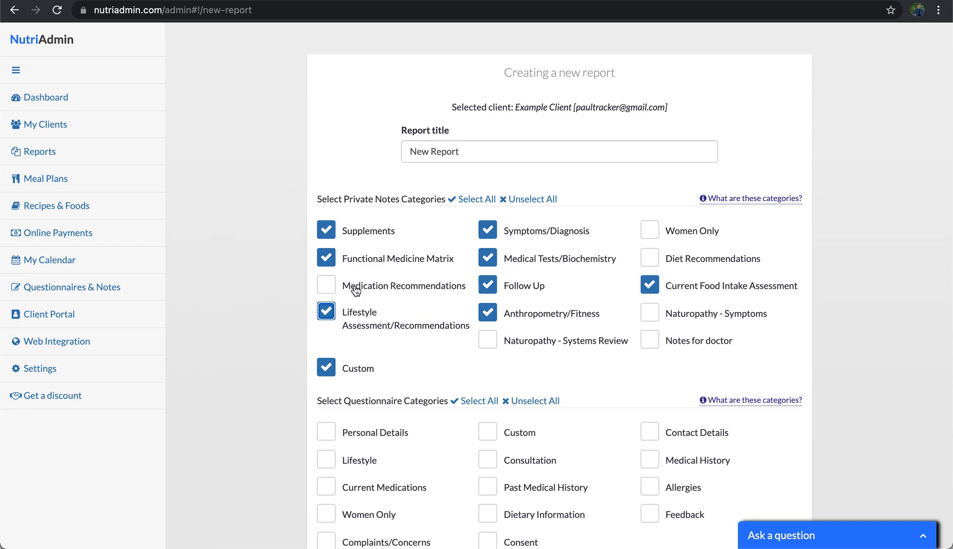
left_click(355, 290)
left_click(565, 347)
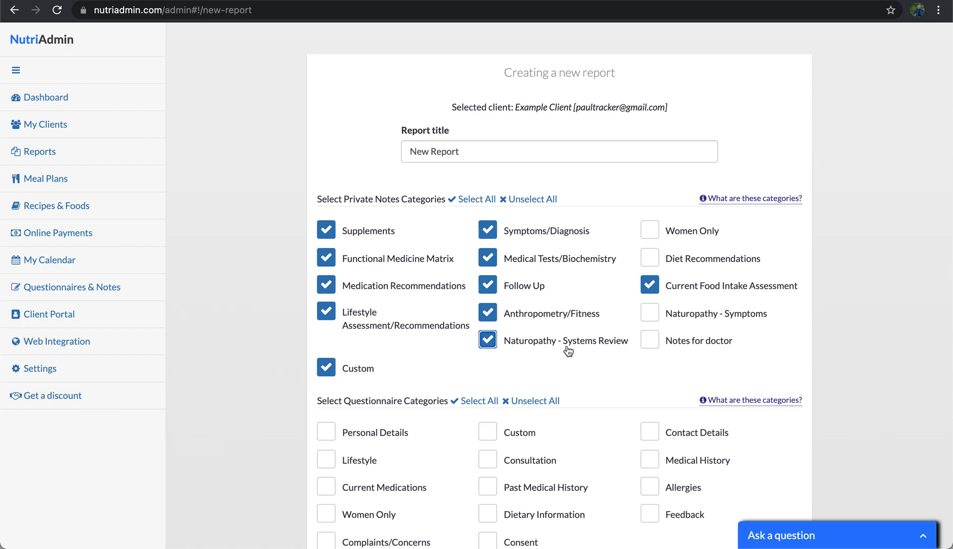
left_click(714, 347)
left_click(706, 319)
left_click(698, 270)
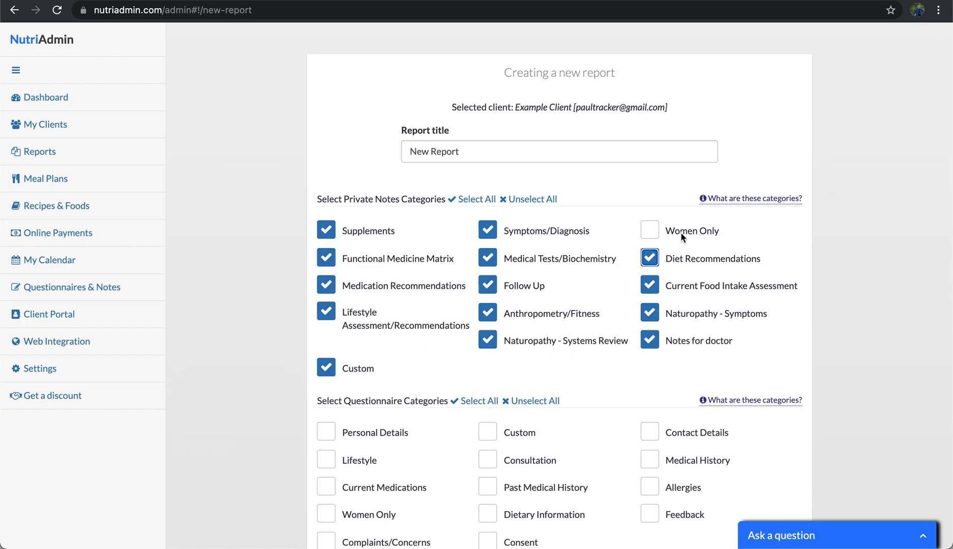
left_click(677, 230)
- Clear all private notes categories at once, and select all of them again for the report
left_click(542, 199)
left_click(469, 201)
left_click(514, 200)
left_click(468, 201)
left_click(464, 202)
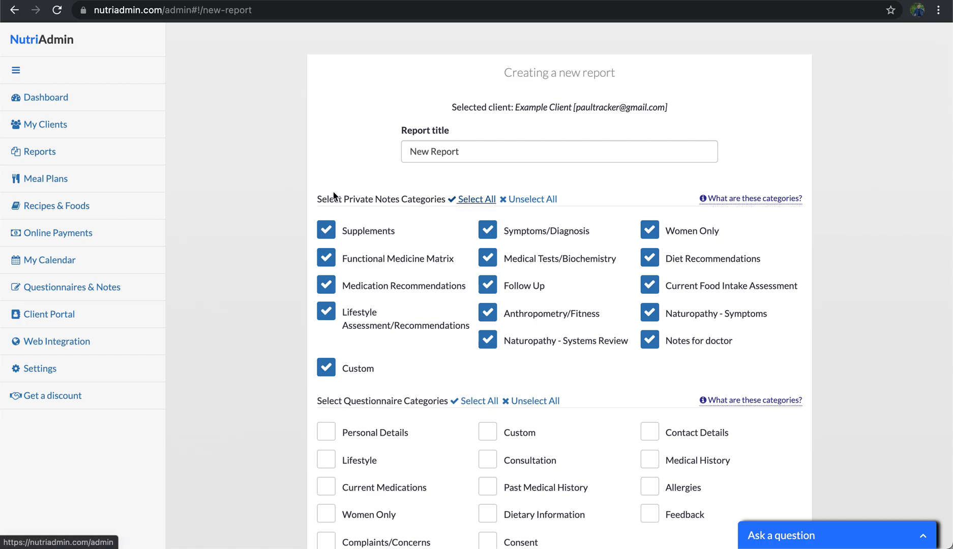
- Try including the Personal Details and Lifestyle questionnaire categories, and take both out again
scroll(290, 202, "down", 3)
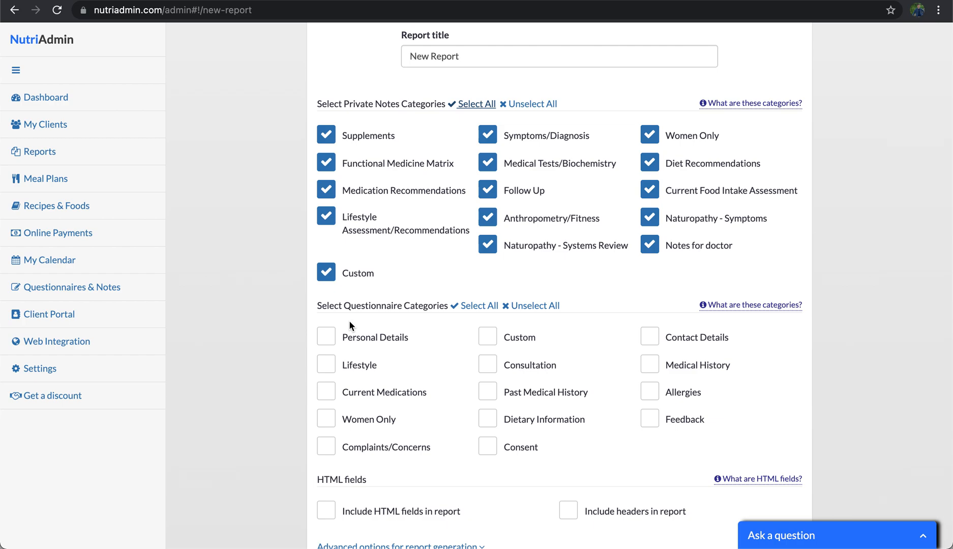
scroll(350, 318, "down", 1)
double_click(338, 219)
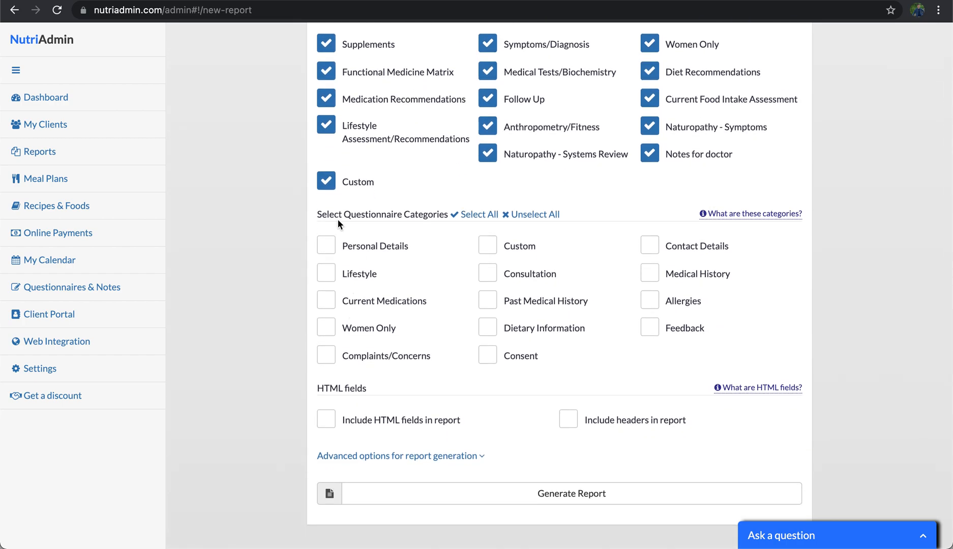
triple_click(370, 216)
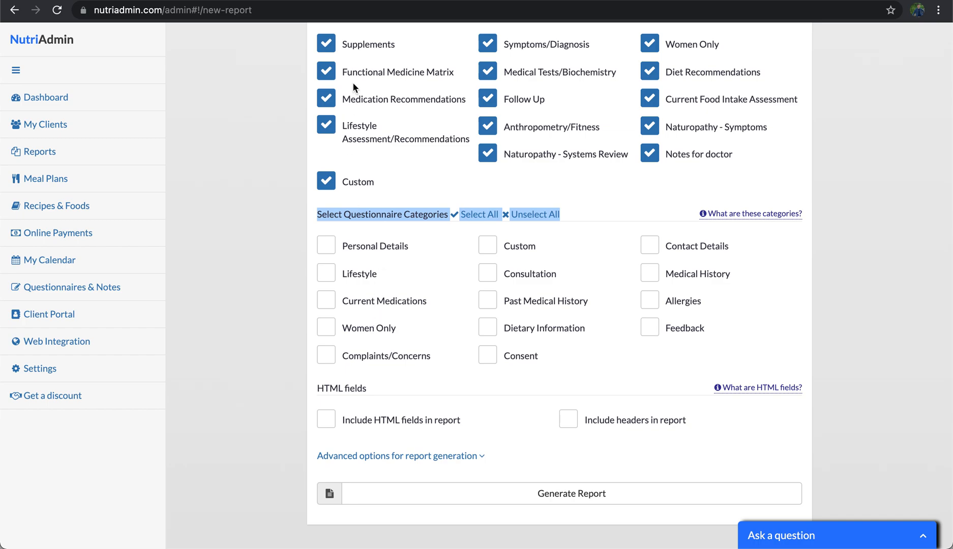
scroll(355, 209, "up", 2)
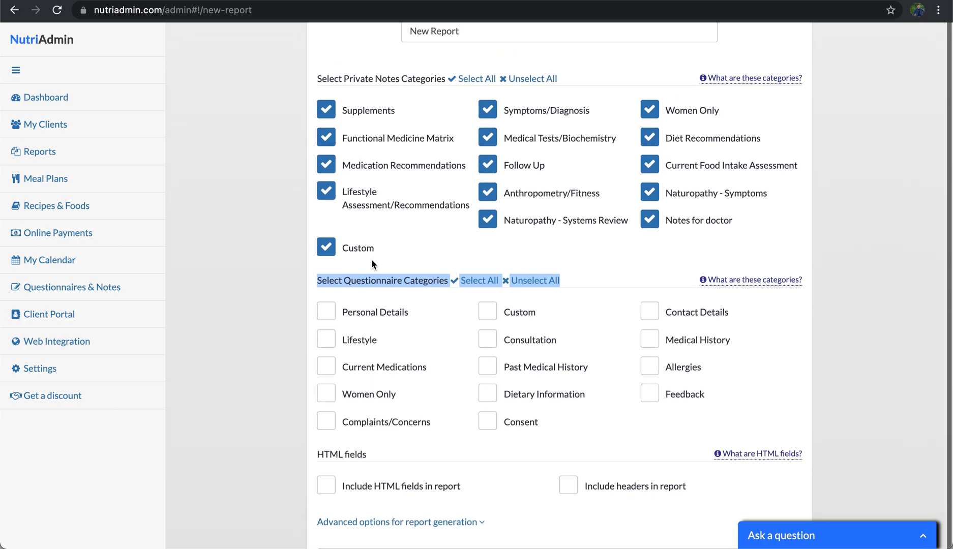
left_click(392, 311)
double_click(367, 340)
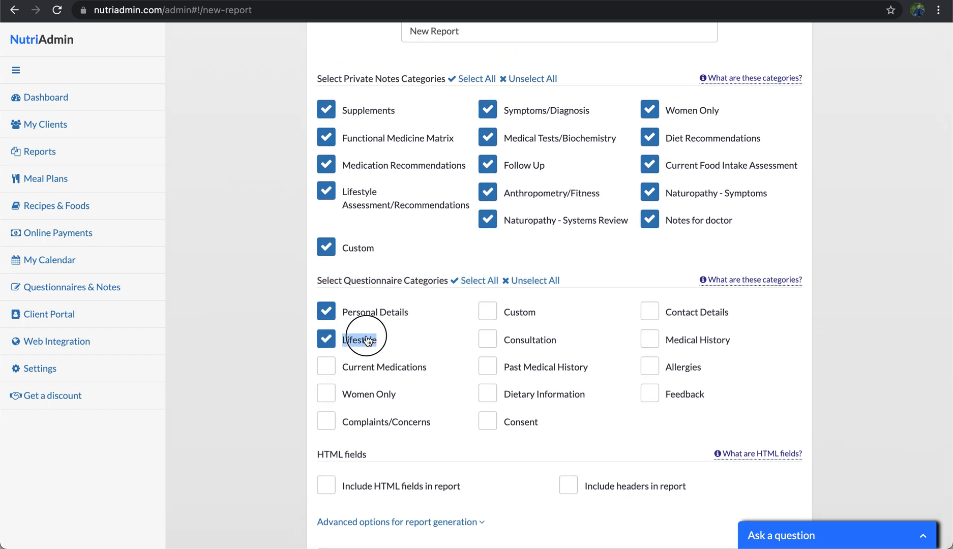
left_click(368, 340)
left_click(365, 314)
- Try selecting all questionnaire categories at once and clearing them again
left_click(476, 280)
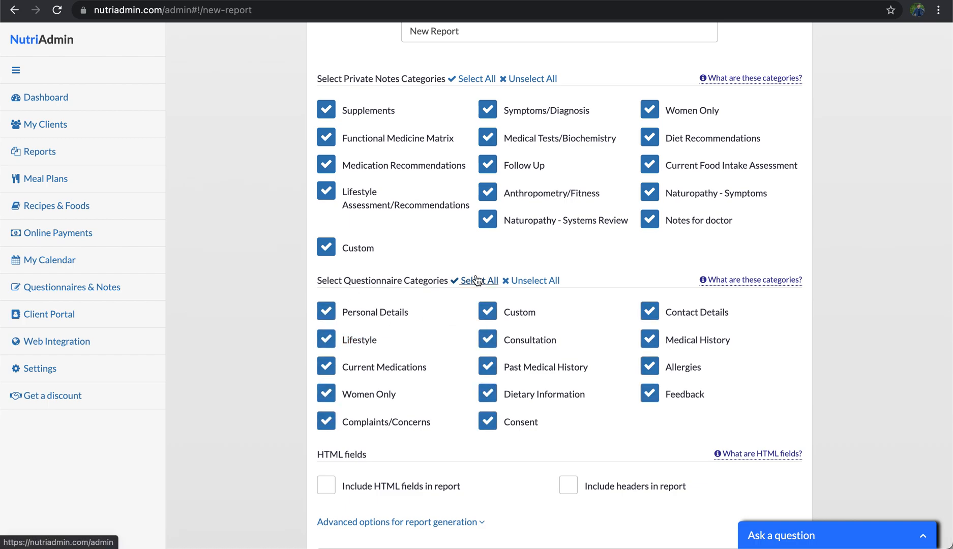
left_click(529, 280)
left_click(478, 281)
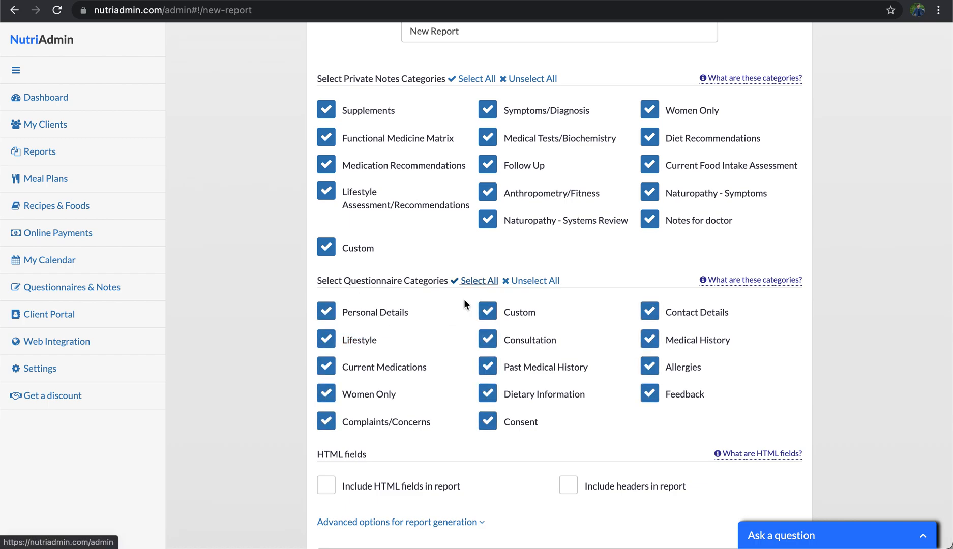
left_click(536, 281)
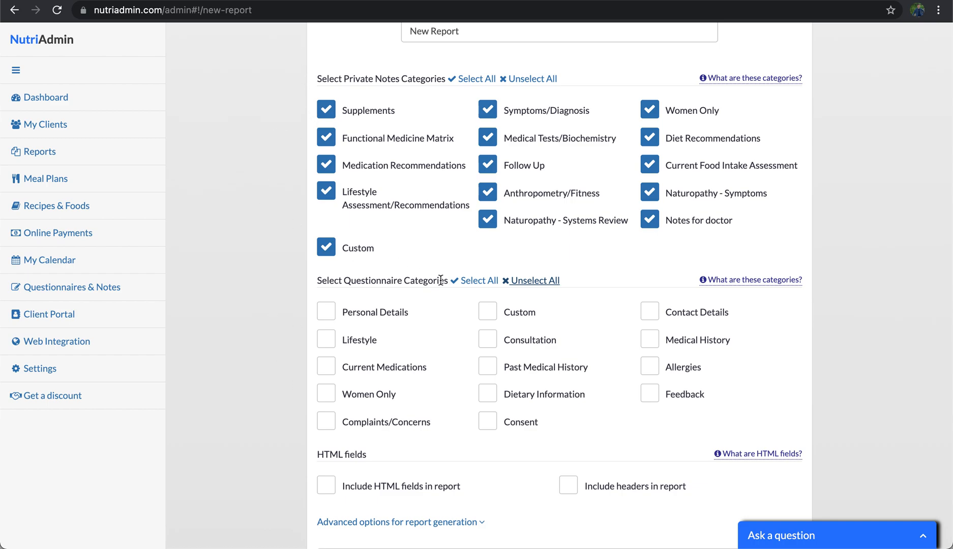
- Include all questionnaire categories in the report alongside the private notes categories
triple_click(369, 77)
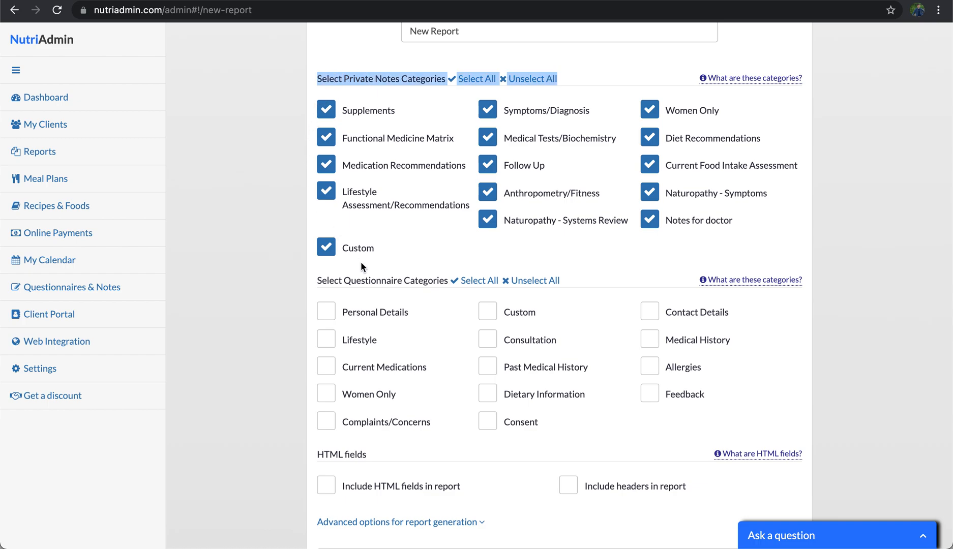
triple_click(410, 279)
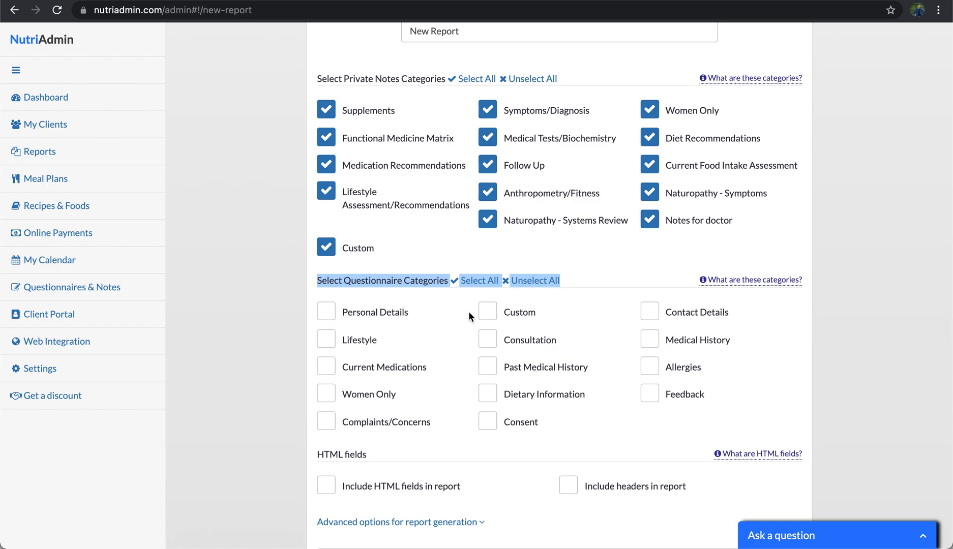
left_click(479, 282)
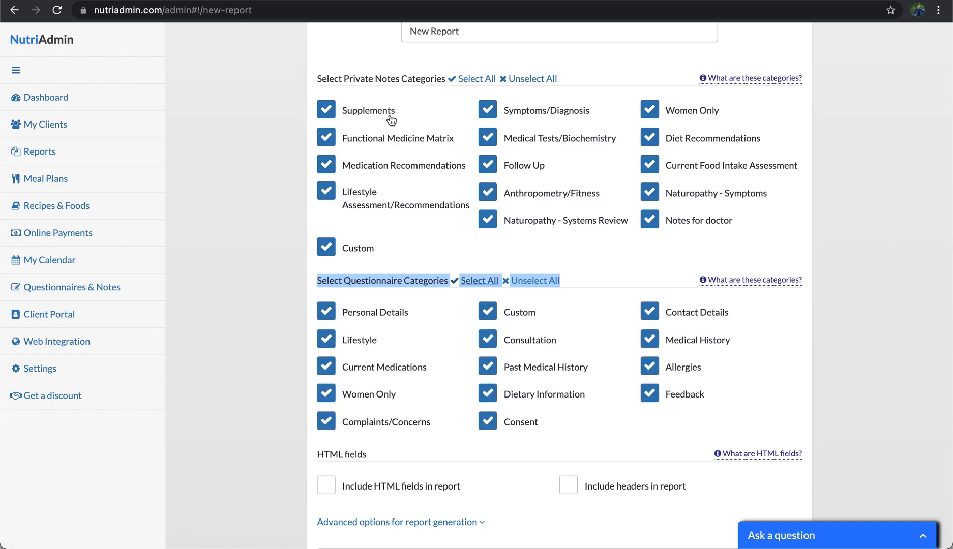
- Read the help explanations for the private notes categories and the HTML fields
scroll(252, 199, "down", 2)
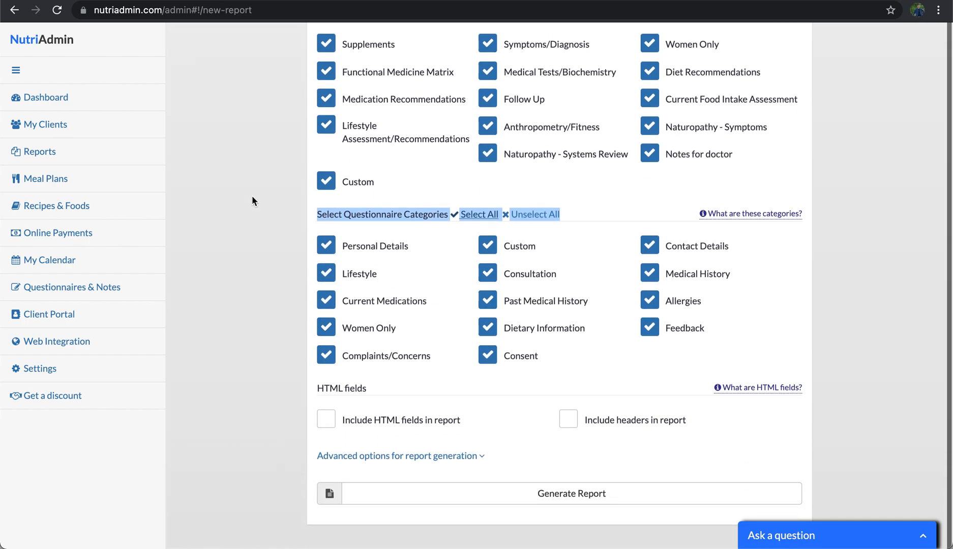
triple_click(348, 388)
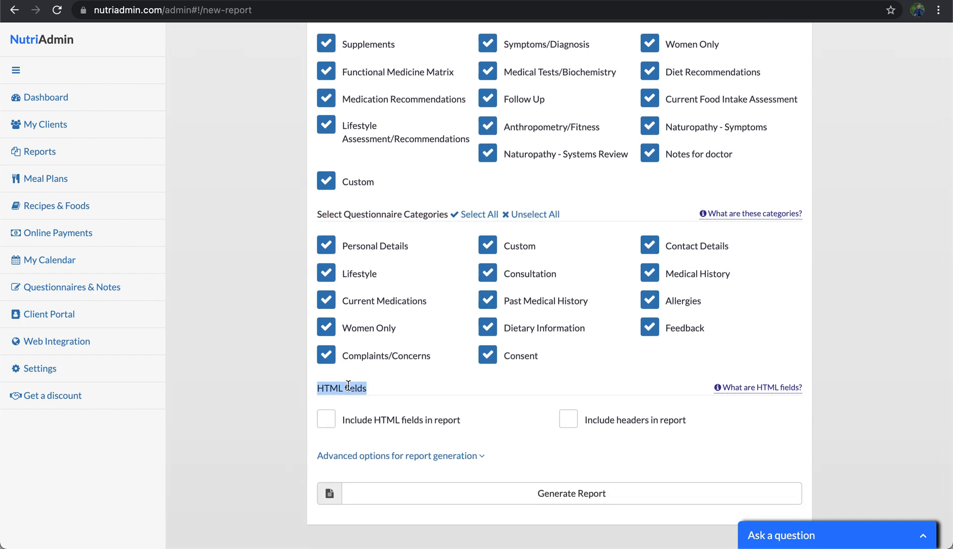
left_click(366, 388)
mouse_move(742, 220)
scroll(742, 220, "up", 1)
mouse_move(754, 72)
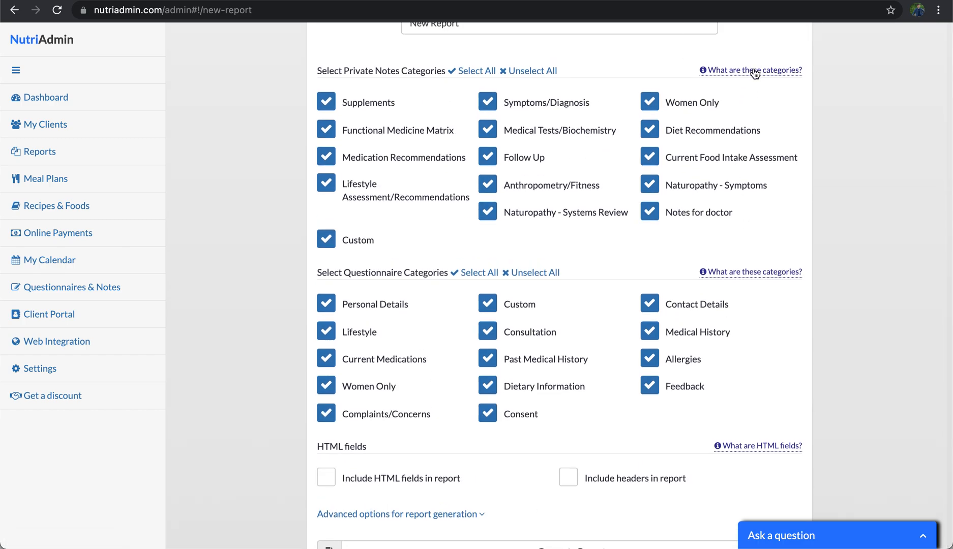
scroll(755, 73, "up", 1)
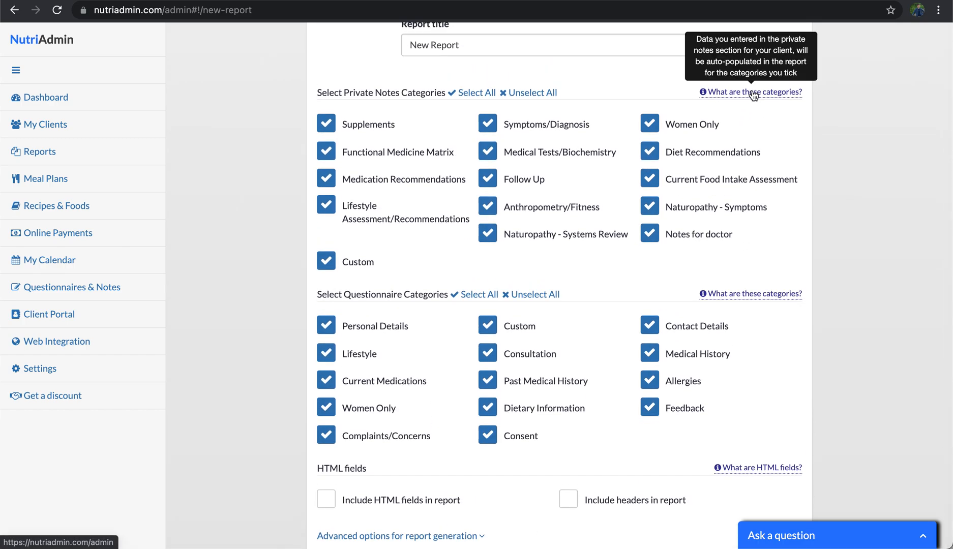
scroll(724, 321, "down", 2)
mouse_move(754, 392)
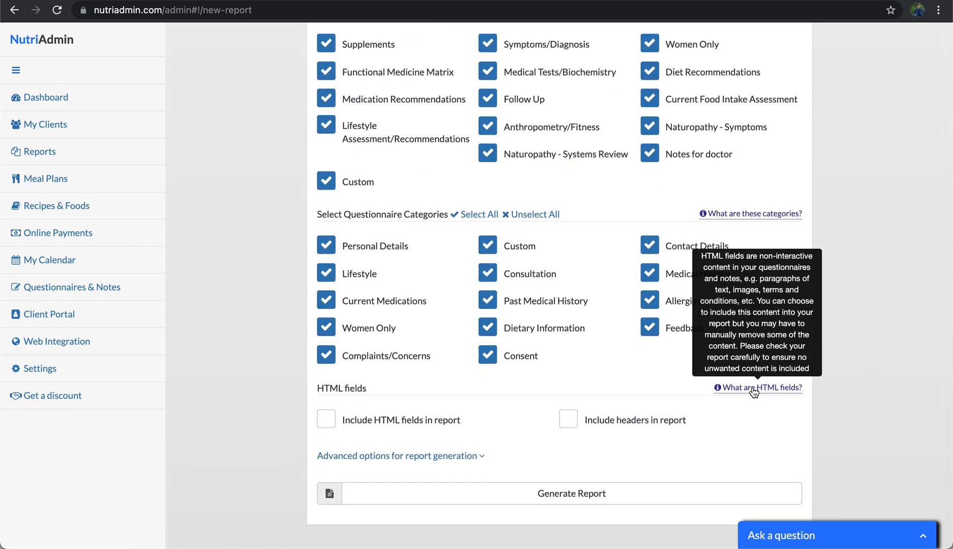
- Include both HTML fields and headers in the report
left_click(388, 420)
left_click(388, 420)
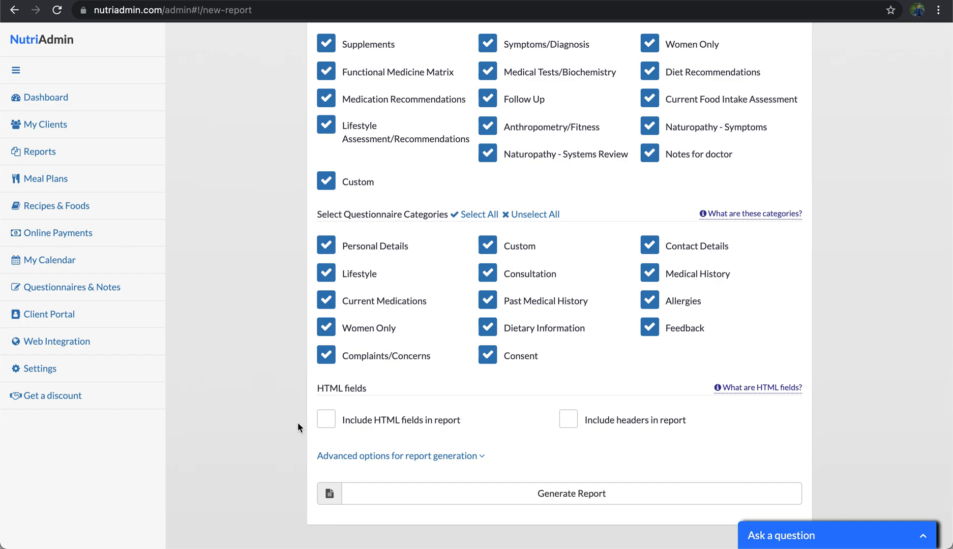
left_click(326, 425)
left_click(569, 421)
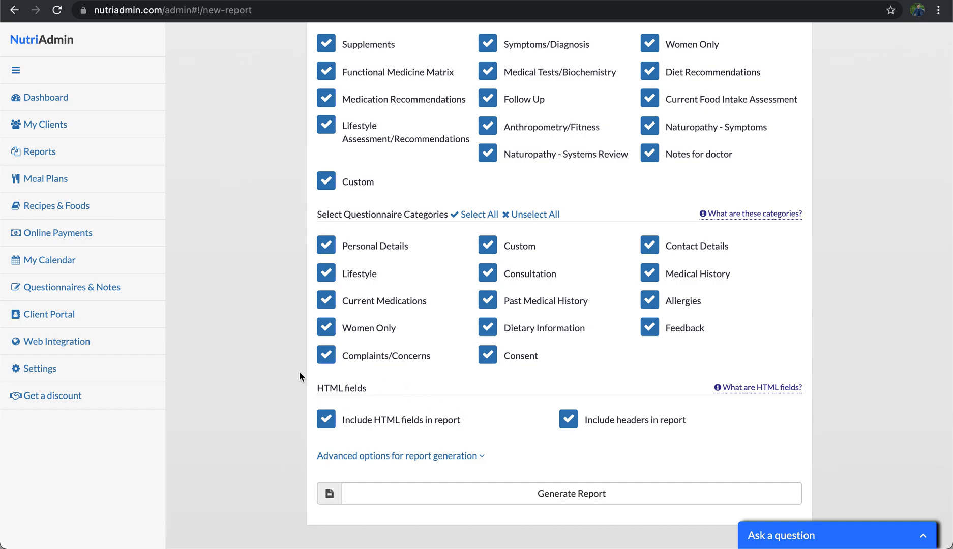
- Expand the advanced options for report generation and examine which questionnaires and private notes supply the report's data
scroll(260, 380, "up", 1)
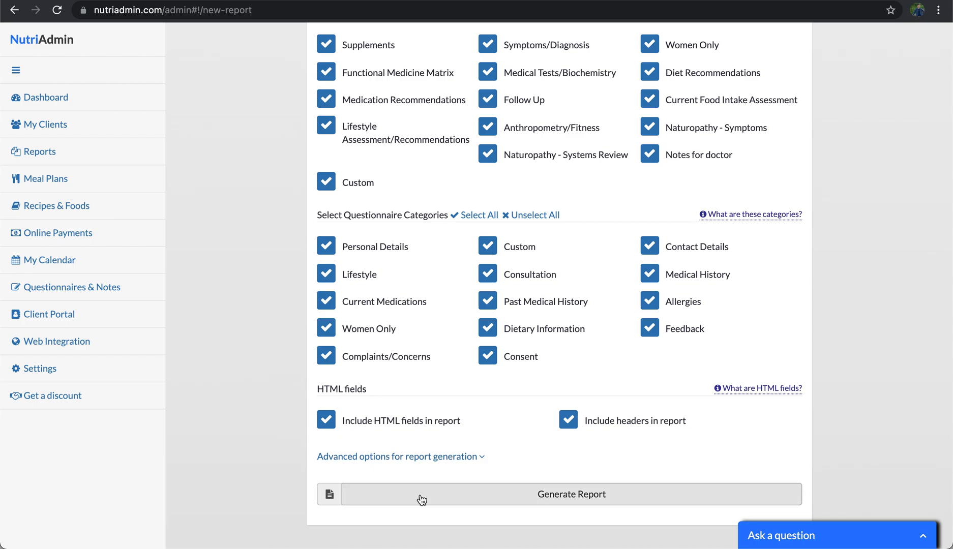
scroll(438, 314, "up", 4)
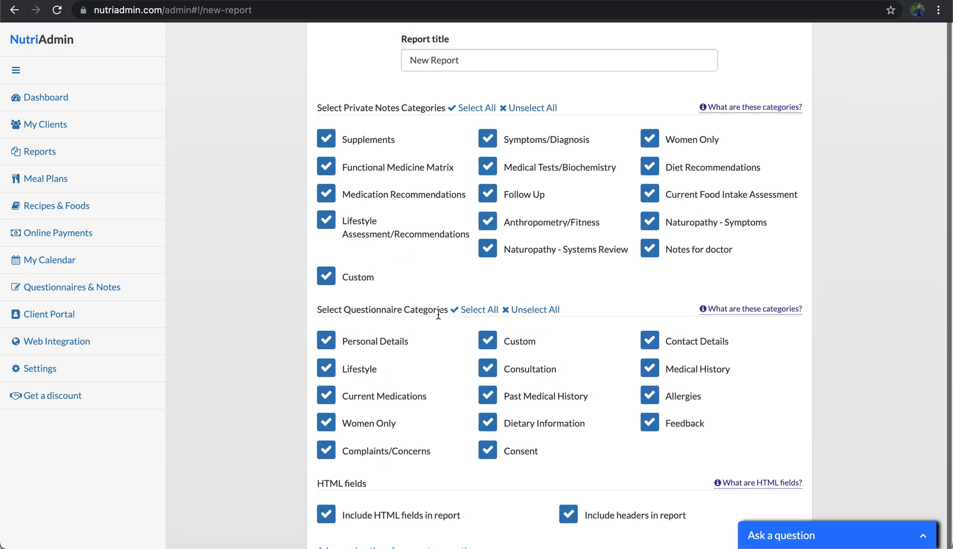
scroll(438, 313, "up", 3)
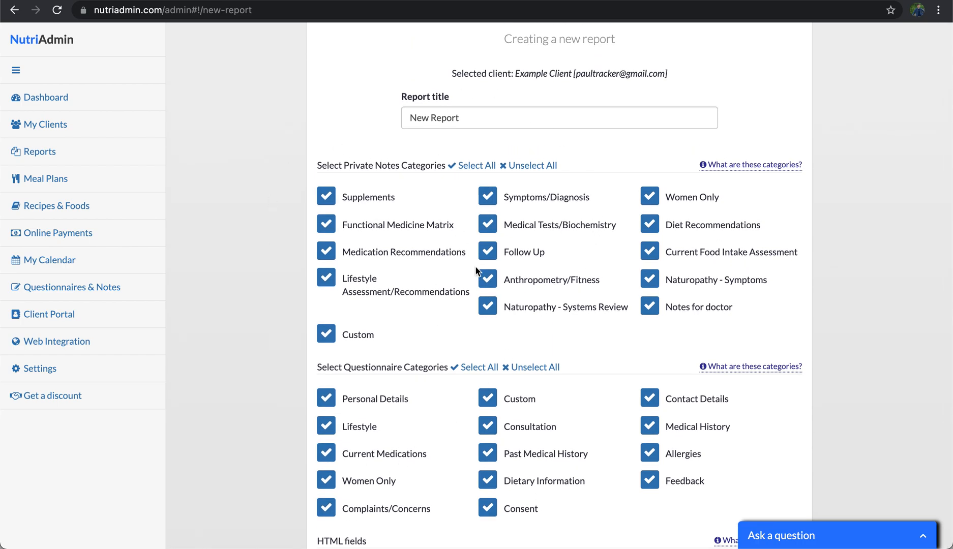
scroll(476, 270, "down", 4)
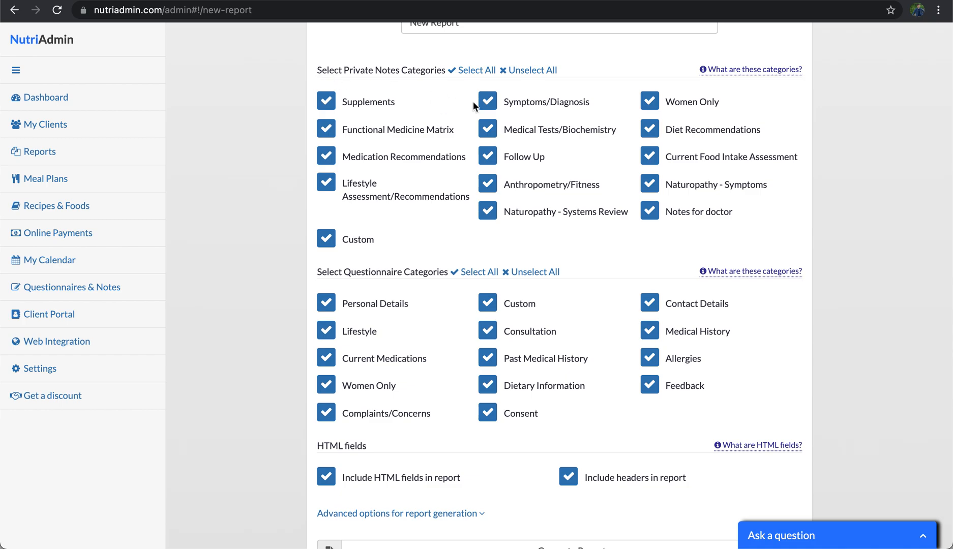
scroll(433, 280, "down", 3)
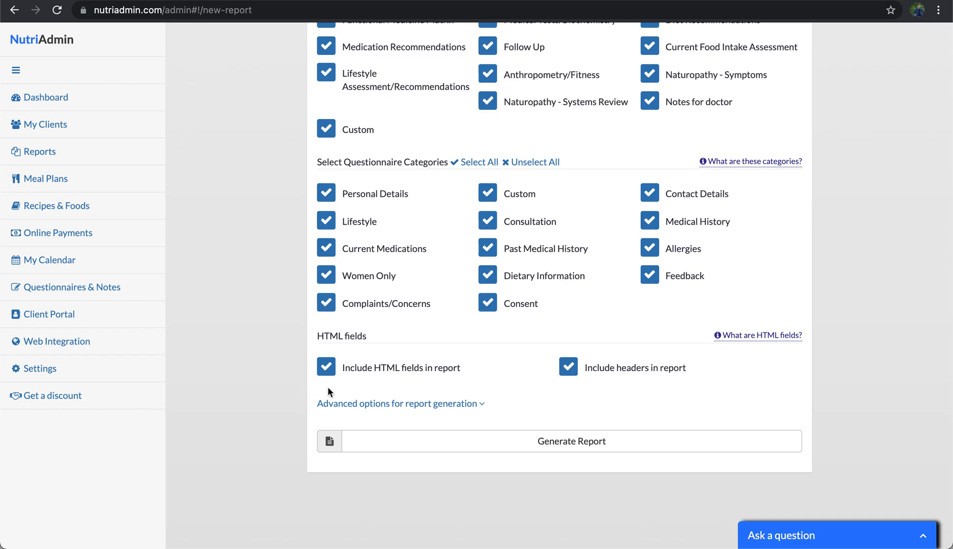
scroll(289, 393, "down", 2)
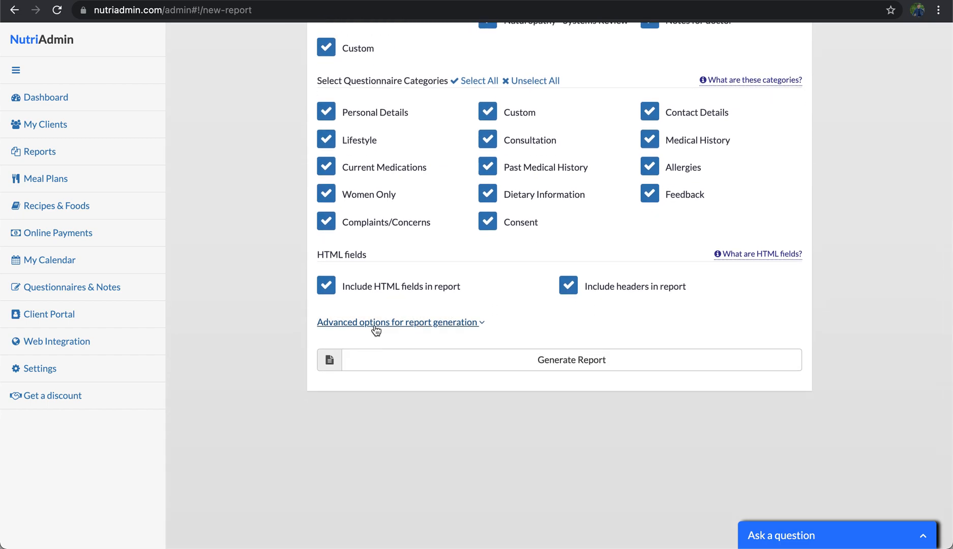
left_click(375, 326)
scroll(244, 332, "down", 3)
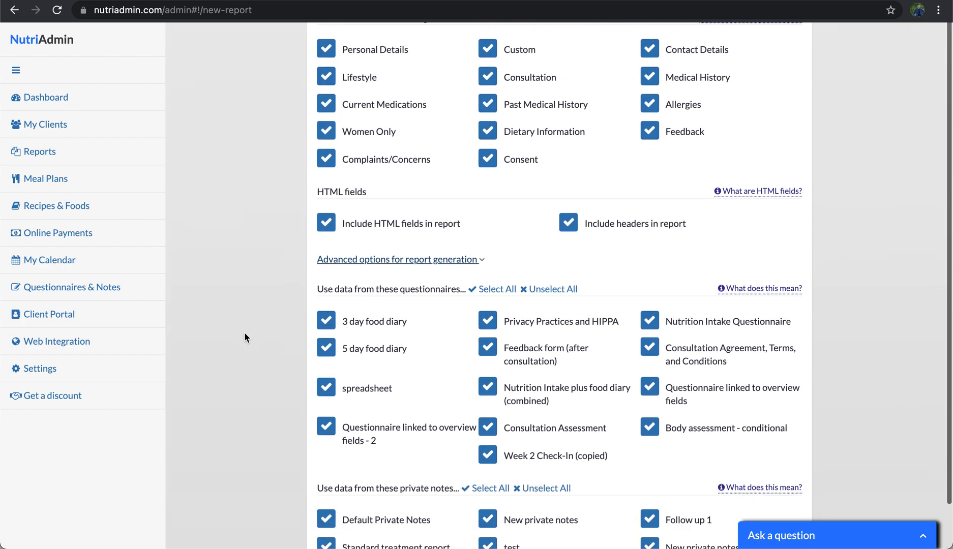
left_click(331, 222)
triple_click(331, 222)
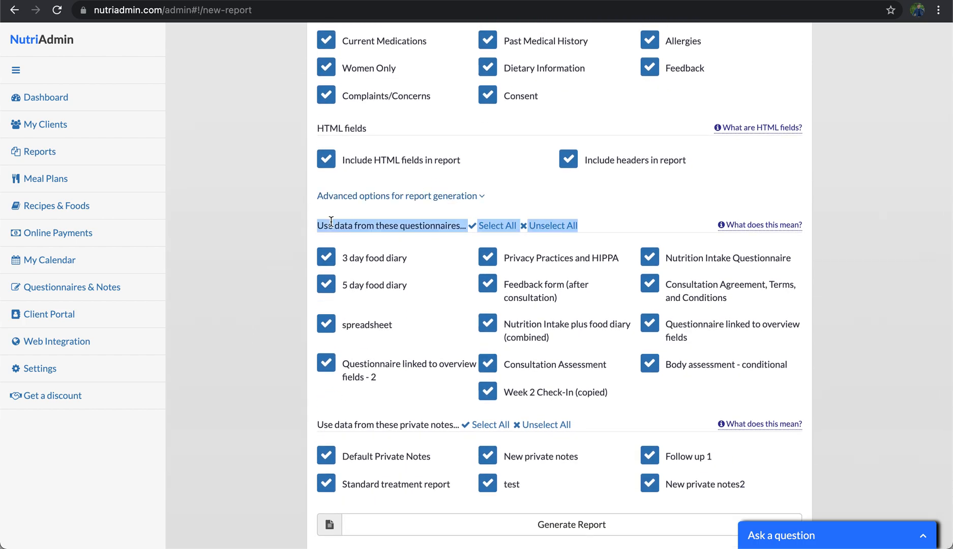
double_click(424, 425)
triple_click(424, 425)
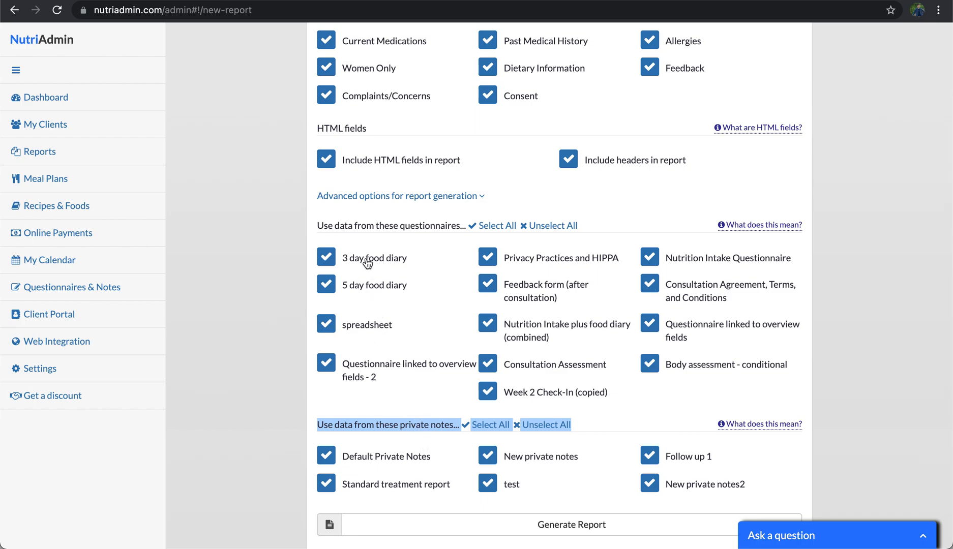
- Restrict the report's questionnaire data to the 3 day food diary only, excluding every other questionnaire
left_click(388, 290)
left_click(373, 327)
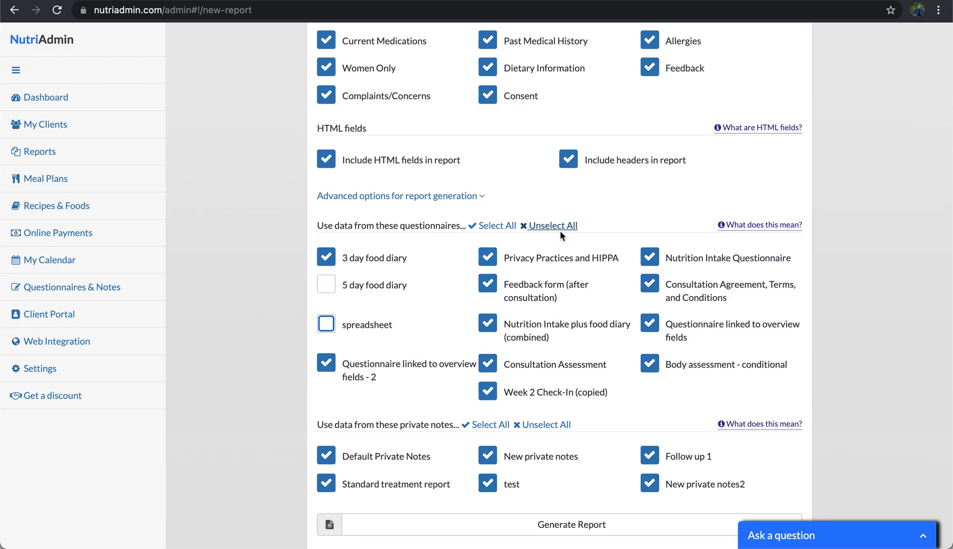
left_click(549, 229)
left_click(382, 261)
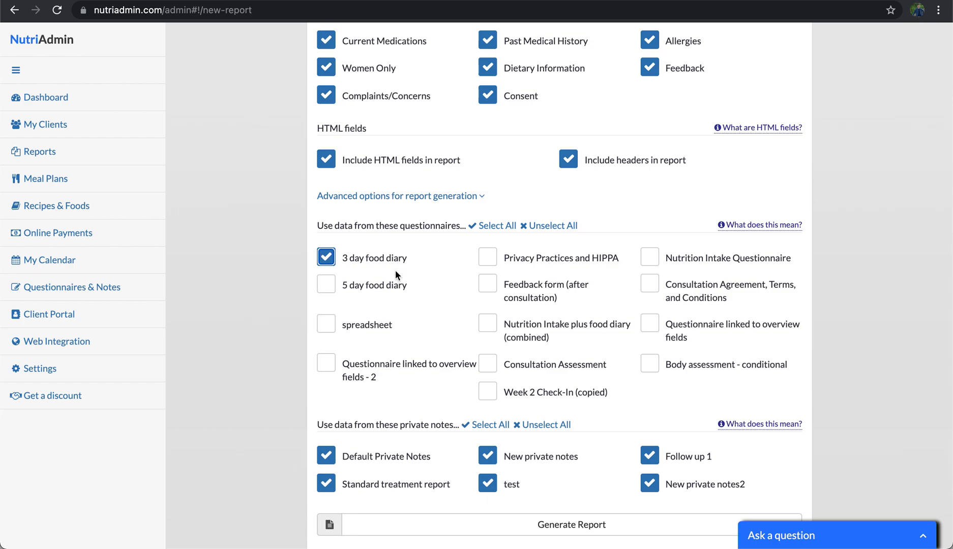
- Exclude every questionnaire from the report's data and restrict the private notes data to Default Private Notes only
left_click(547, 229)
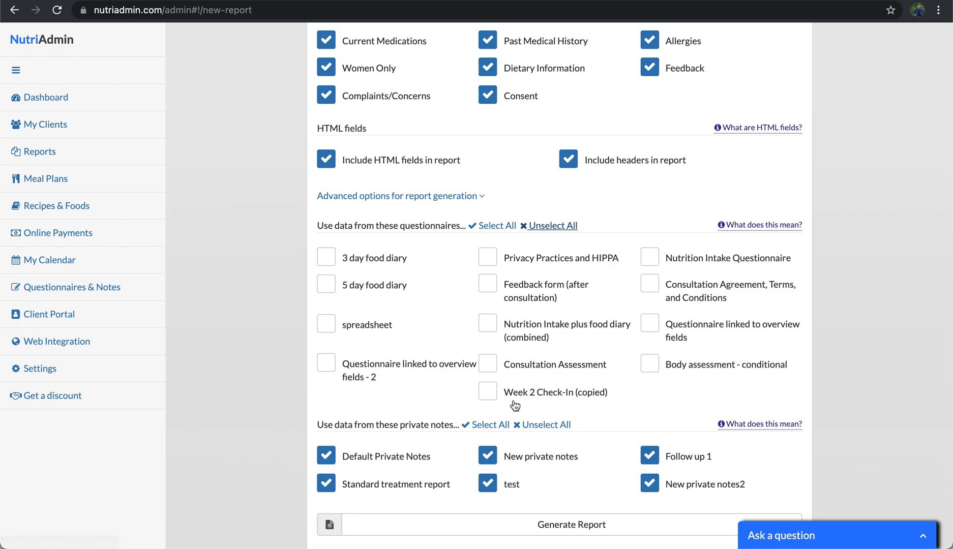
scroll(420, 457, "down", 1)
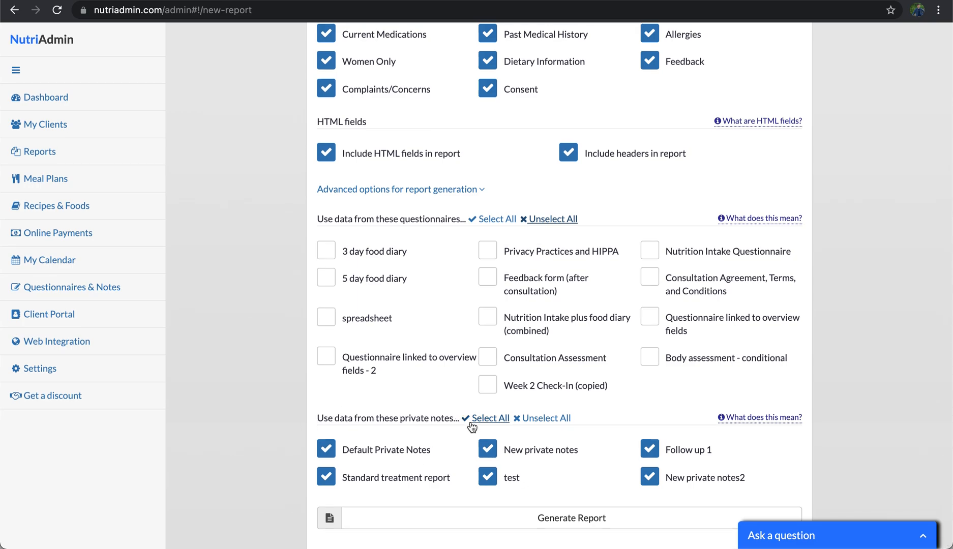
left_click(384, 482)
left_click(496, 482)
left_click(517, 449)
left_click(681, 450)
left_click(681, 478)
mouse_move(728, 411)
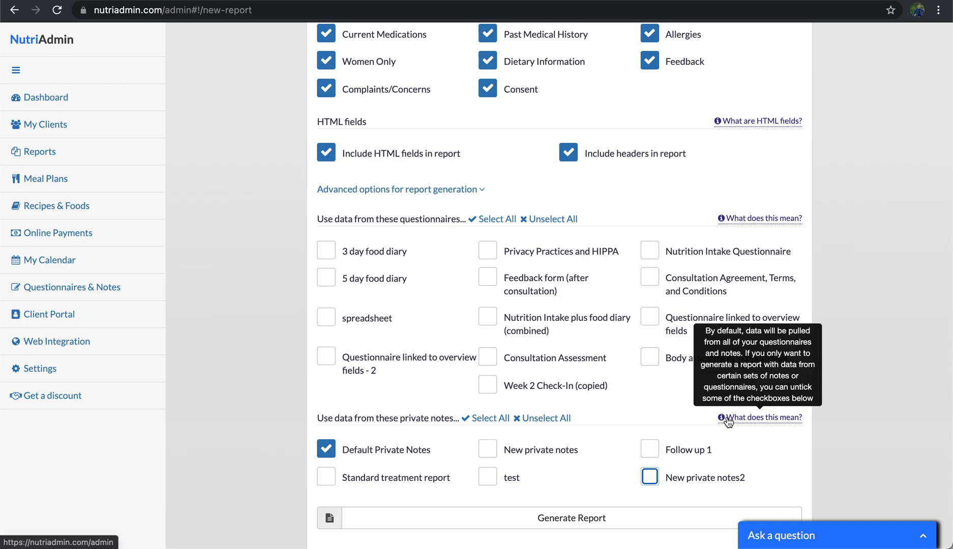
left_click(207, 449)
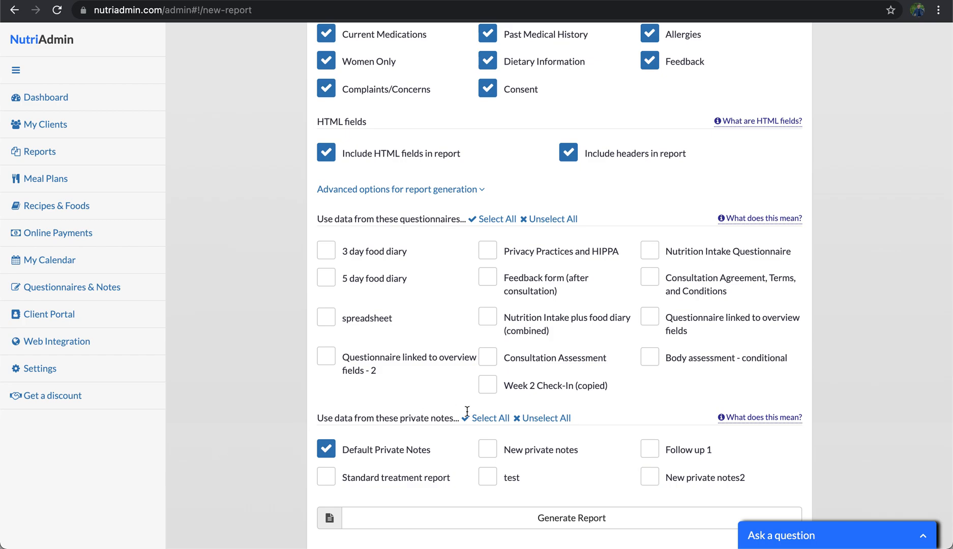
- Exclude all private notes from the report's data sources
left_click(547, 424)
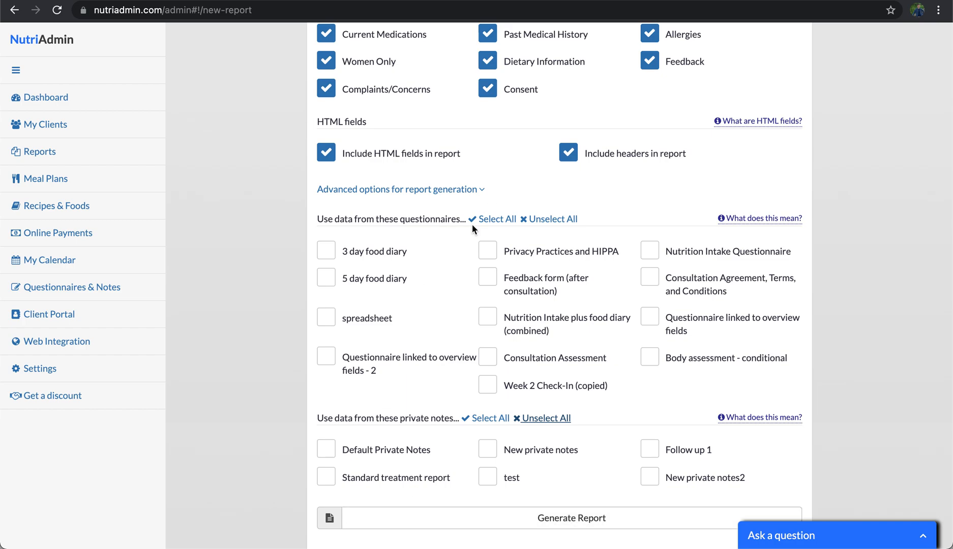
triple_click(377, 219)
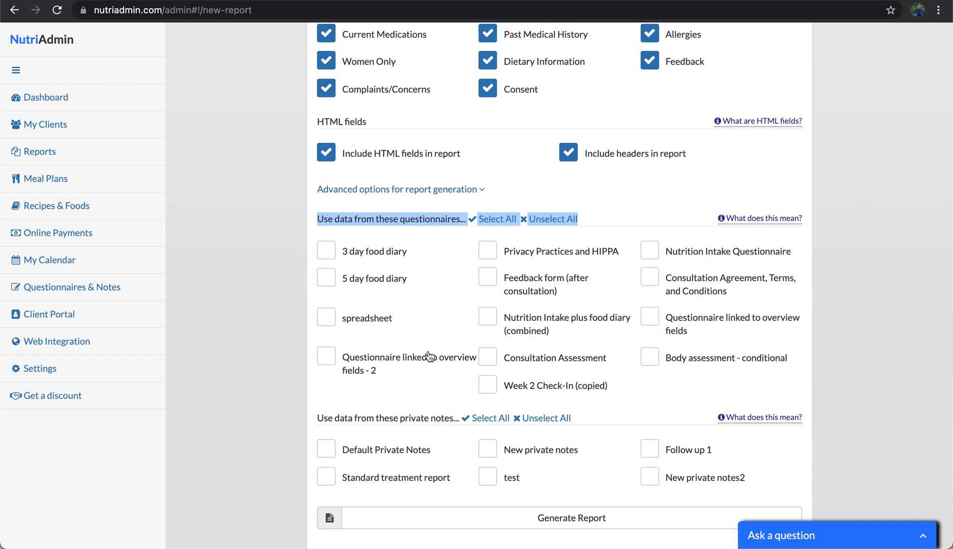
triple_click(360, 419)
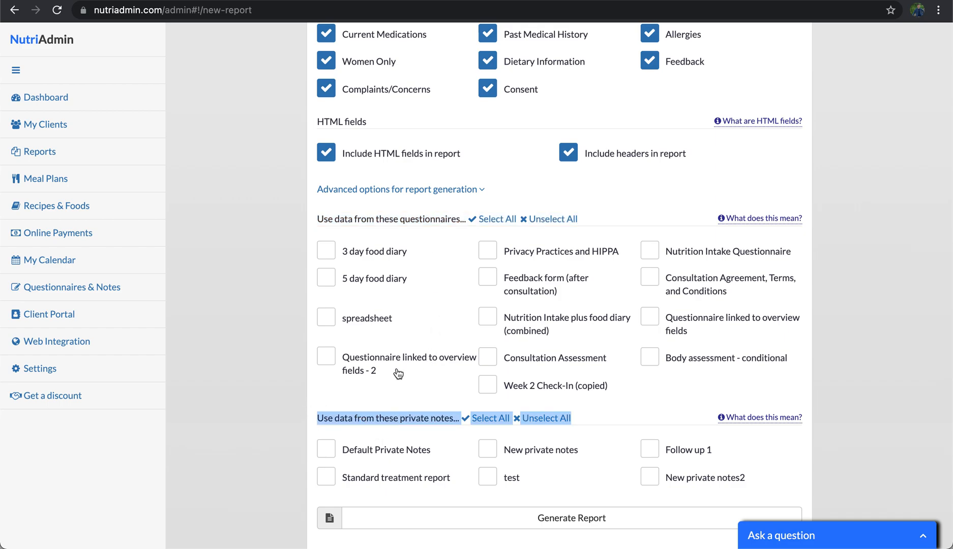
- Use data from all private notes and all questionnaires for the report
left_click(490, 418)
left_click(493, 219)
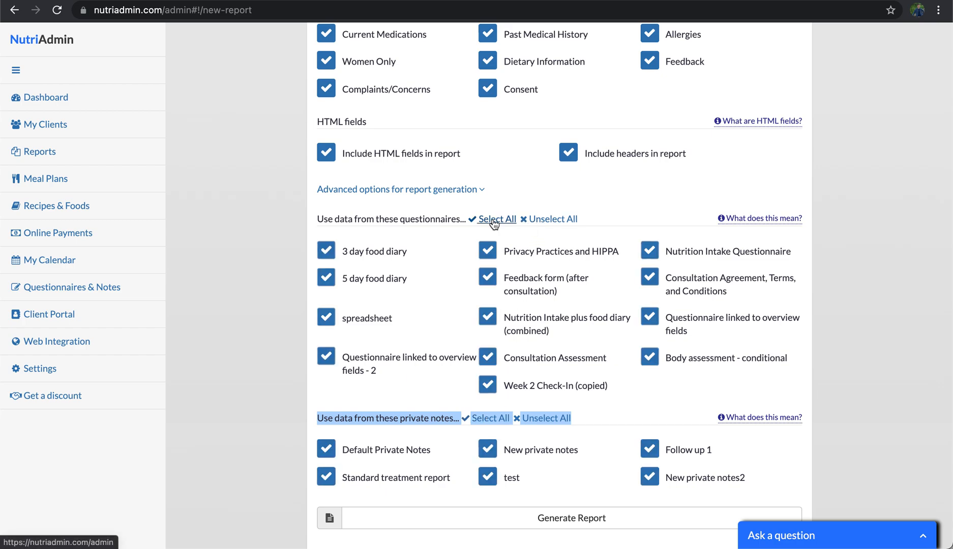
left_click(270, 313)
- Review the chosen categories and data sources, and generate the report
scroll(269, 312, "up", 5)
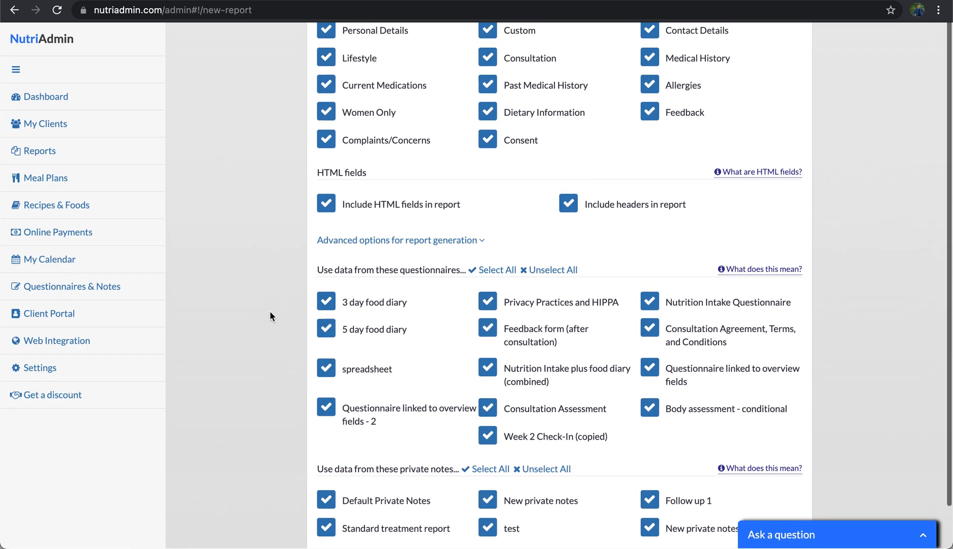
scroll(269, 311, "up", 3)
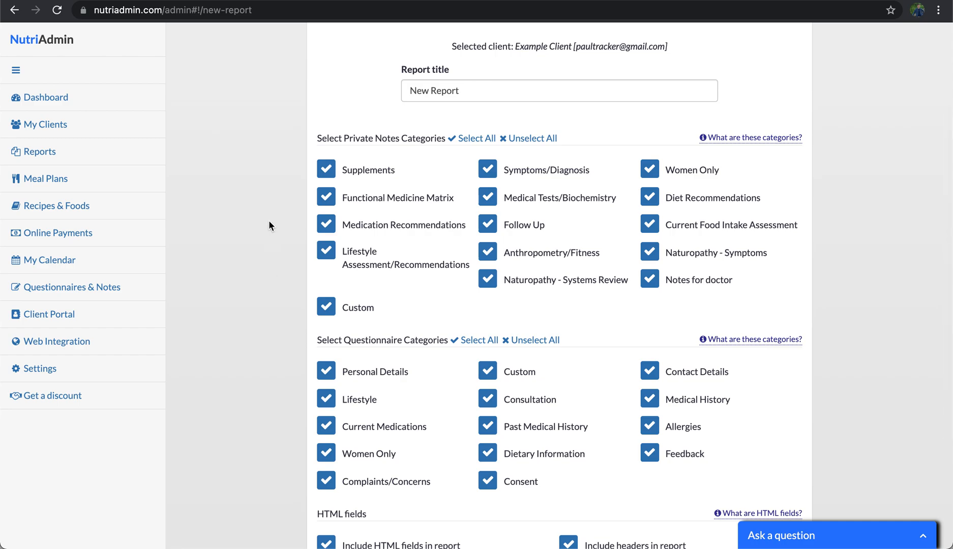
scroll(272, 214, "down", 1)
scroll(278, 195, "down", 7)
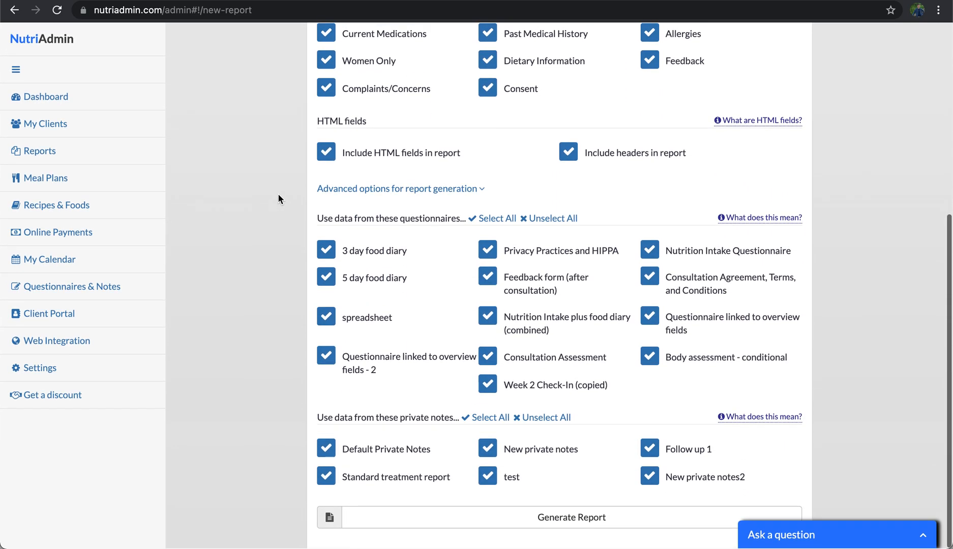
scroll(238, 392, "down", 1)
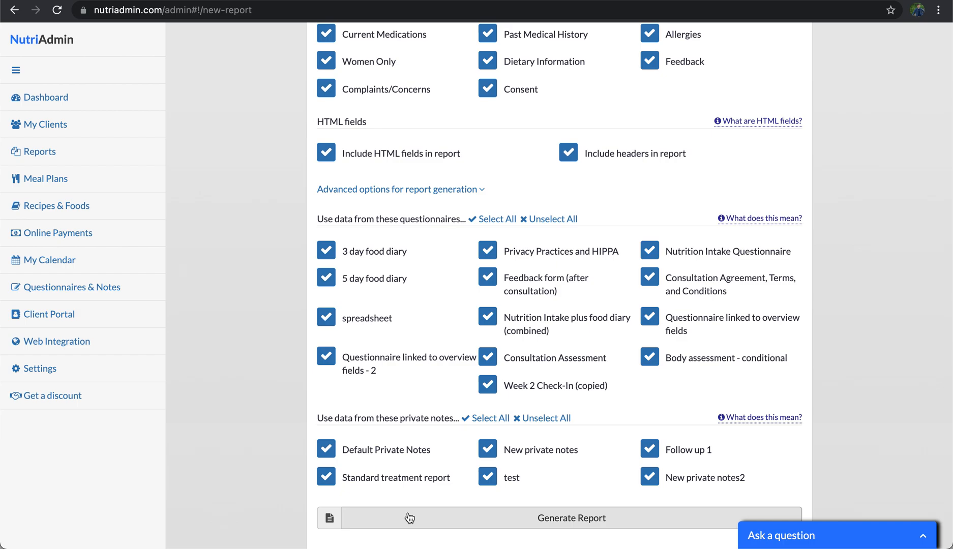
left_click(496, 518)
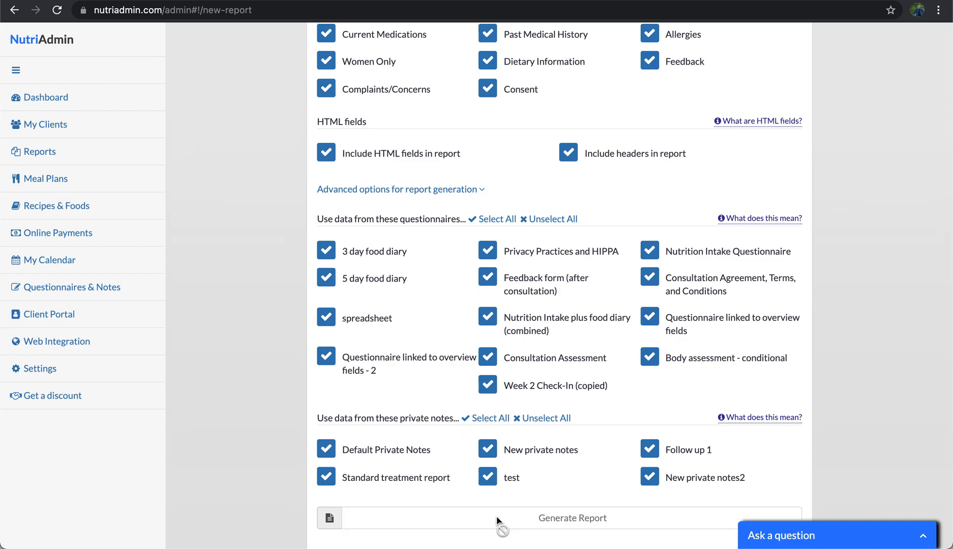
- Examine the generated report from its header through the personal details, lifestyle, consultation agreement and supplement recommendation sections
scroll(256, 438, "down", 3)
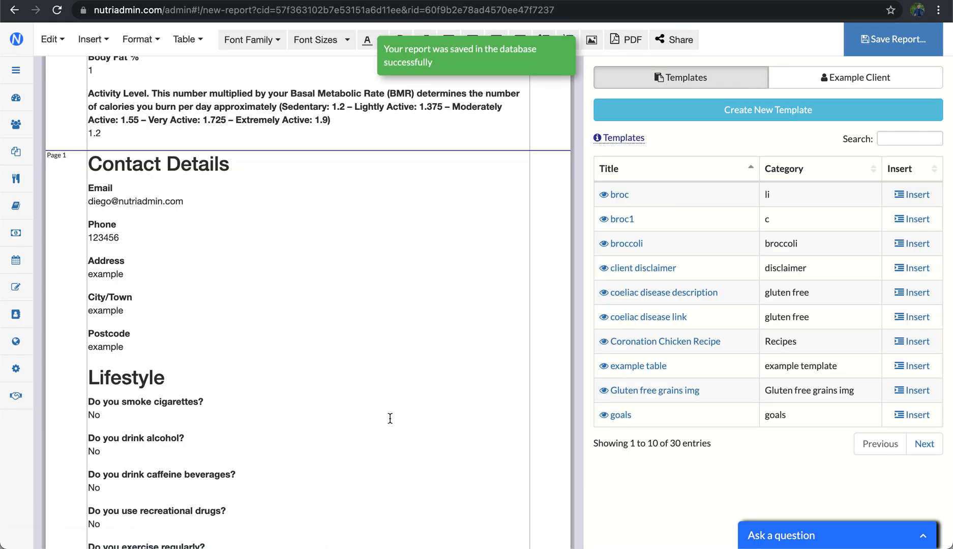
scroll(374, 312, "up", 11)
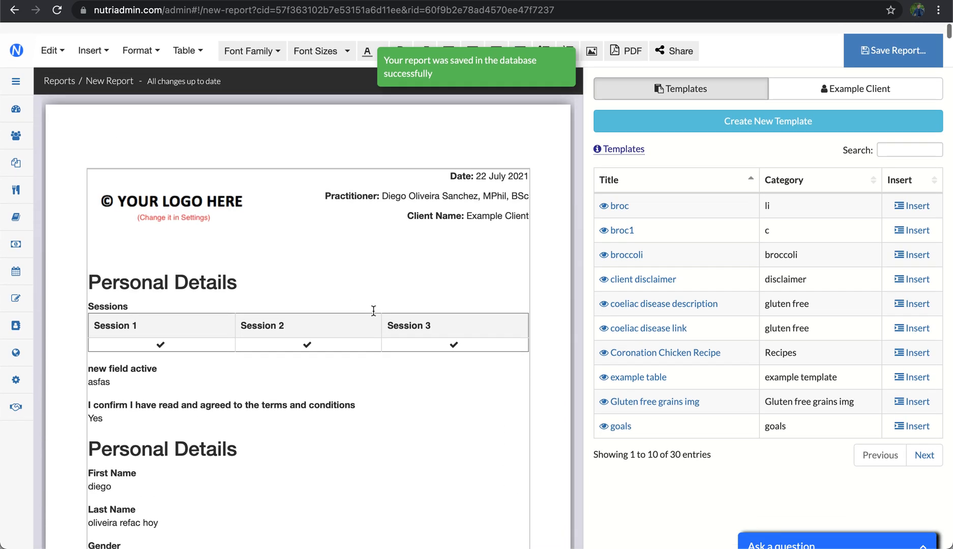
scroll(372, 236, "down", 4)
scroll(373, 236, "down", 20)
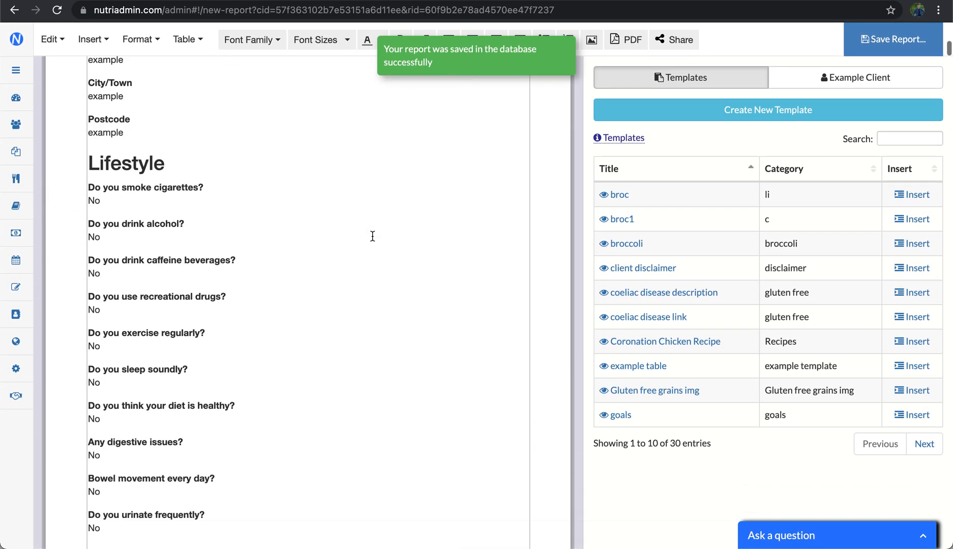
scroll(372, 236, "down", 20)
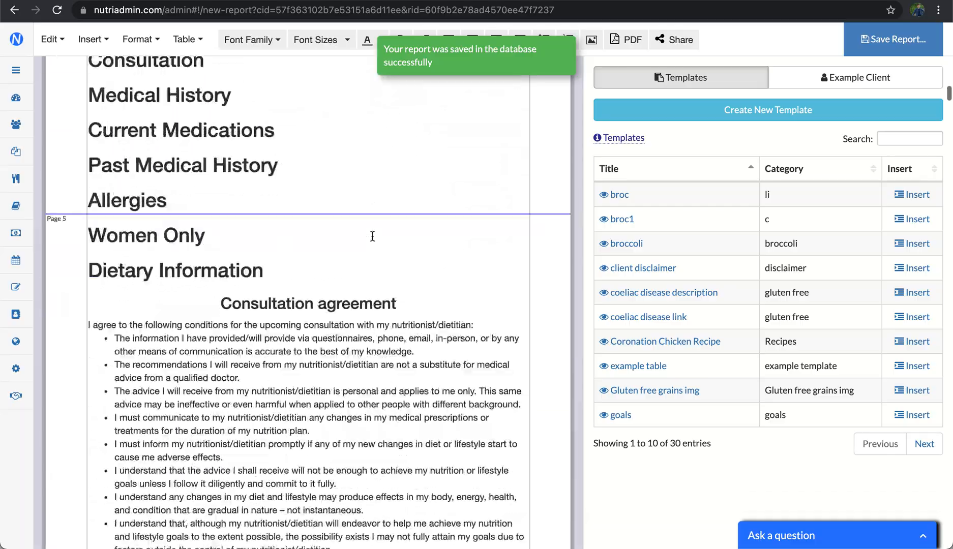
scroll(372, 236, "down", 20)
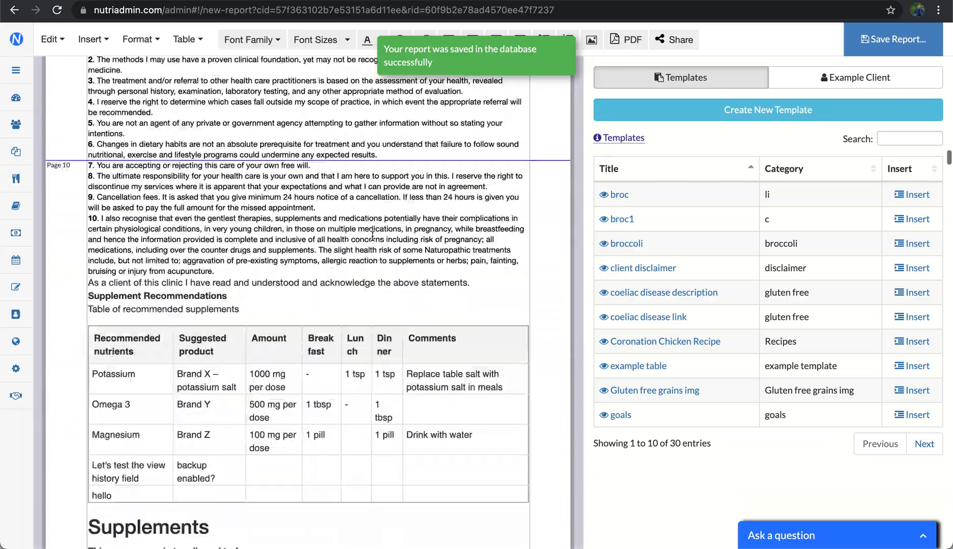
scroll(372, 237, "down", 20)
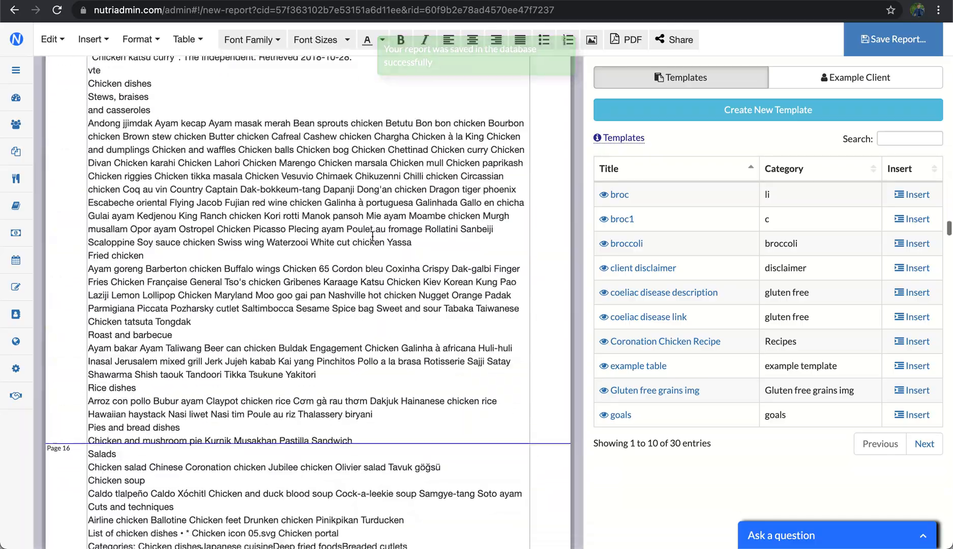
scroll(373, 236, "down", 20)
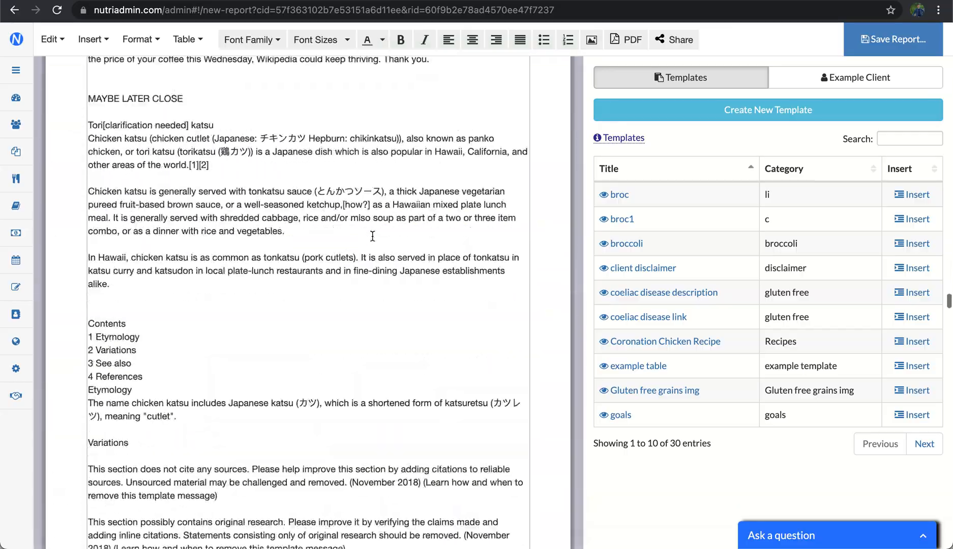
- Review the report's health history headings around page 6 and its Supplements and Symptoms/Diagnosis sections
scroll(373, 236, "up", 10)
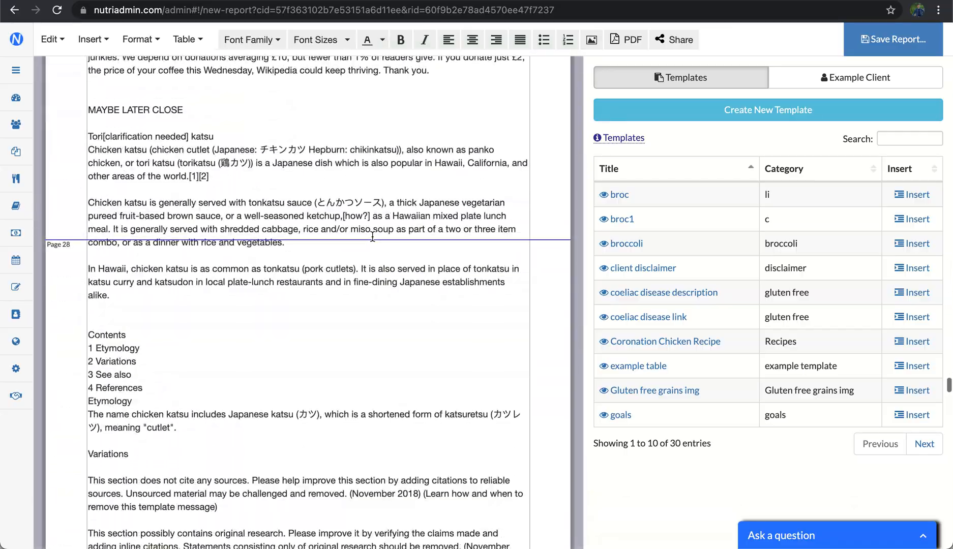
scroll(373, 236, "up", 20)
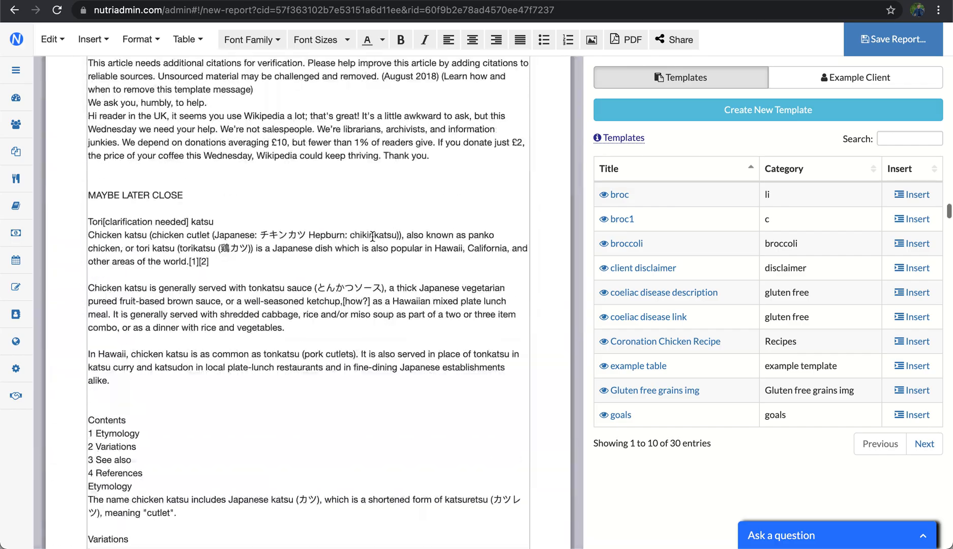
scroll(373, 236, "up", 15)
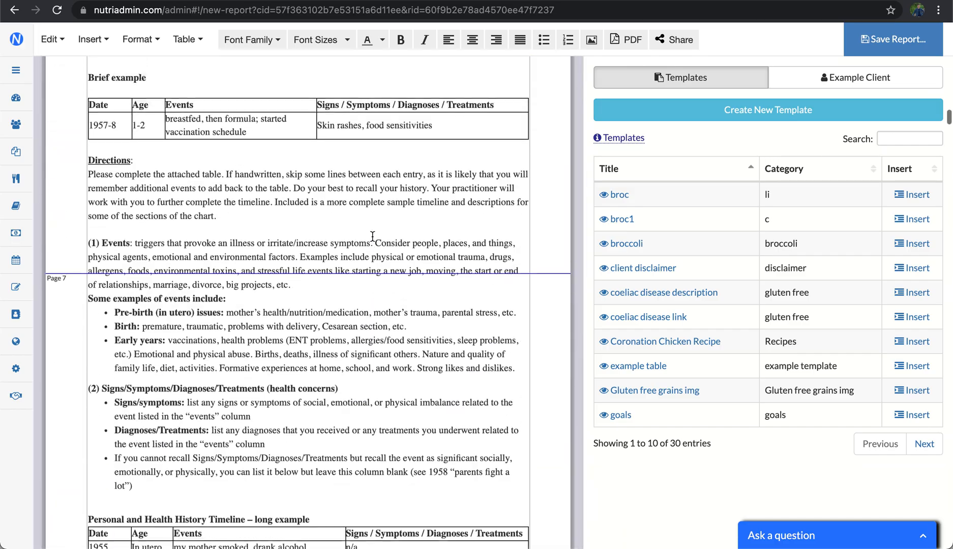
scroll(365, 265, "down", 3)
mouse_move(284, 496)
left_mouse_down()
mouse_move(74, 279)
mouse_move(94, 217)
mouse_move(87, 279)
left_mouse_up()
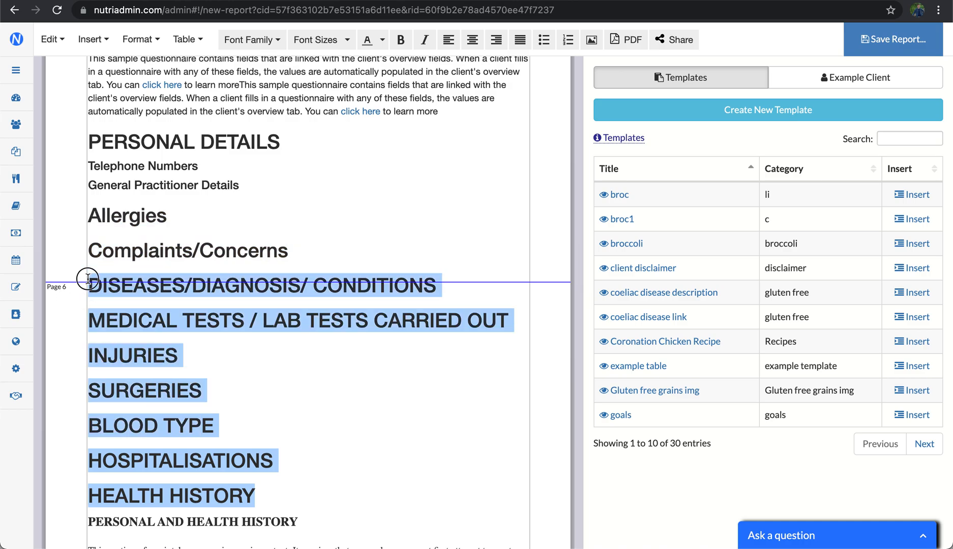
scroll(152, 346, "down", 8)
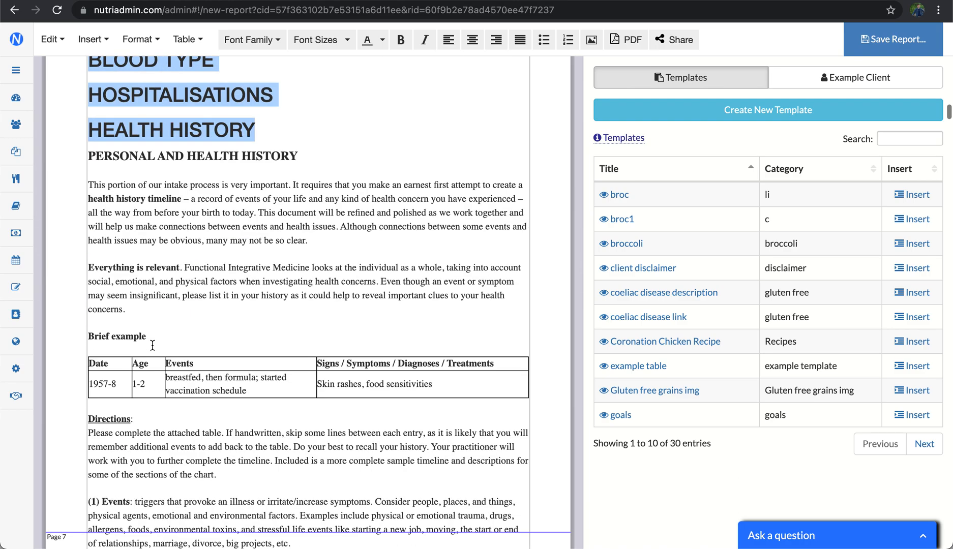
scroll(152, 346, "down", 20)
scroll(152, 346, "down", 20)
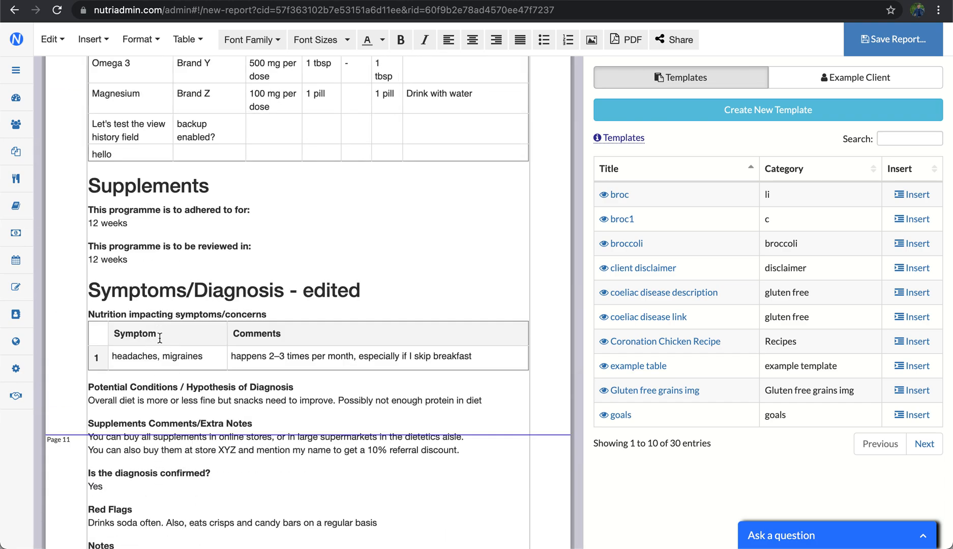
- Delete the report content from "Is the diagnosis confirmed?" through the end of the private notes' Women Only section
scroll(160, 338, "down", 5)
left_click(405, 371)
left_click_drag(404, 370, 57, 228)
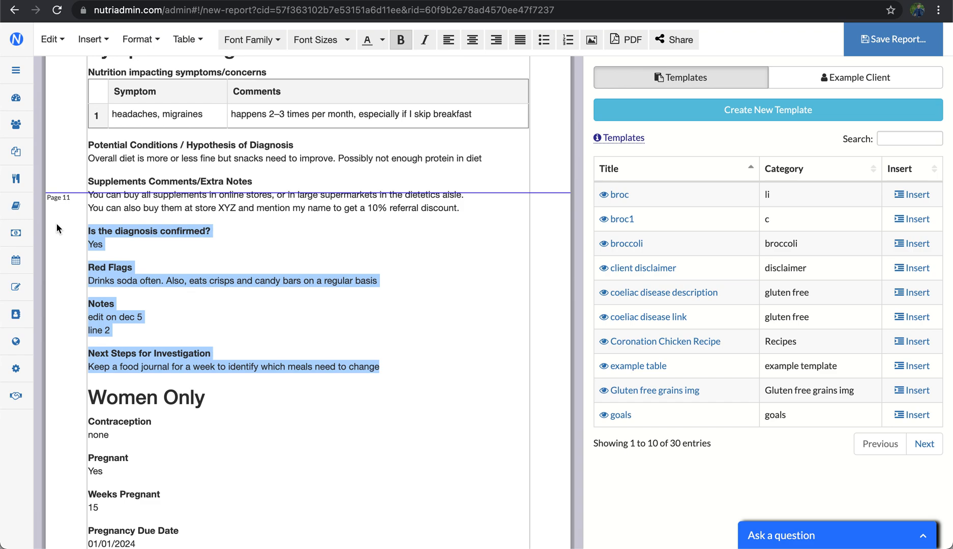
key("BackSpace")
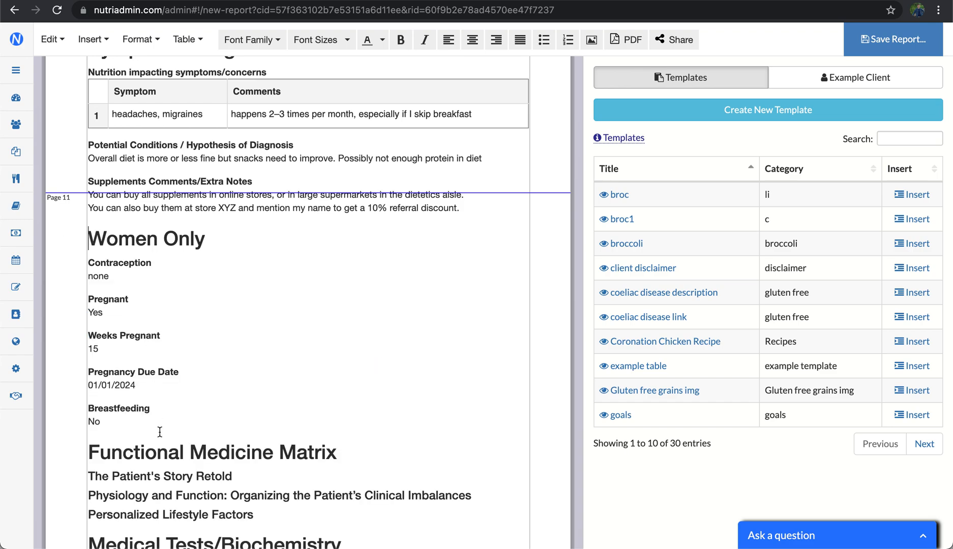
left_click(146, 424, "shift")
key("BackSpace")
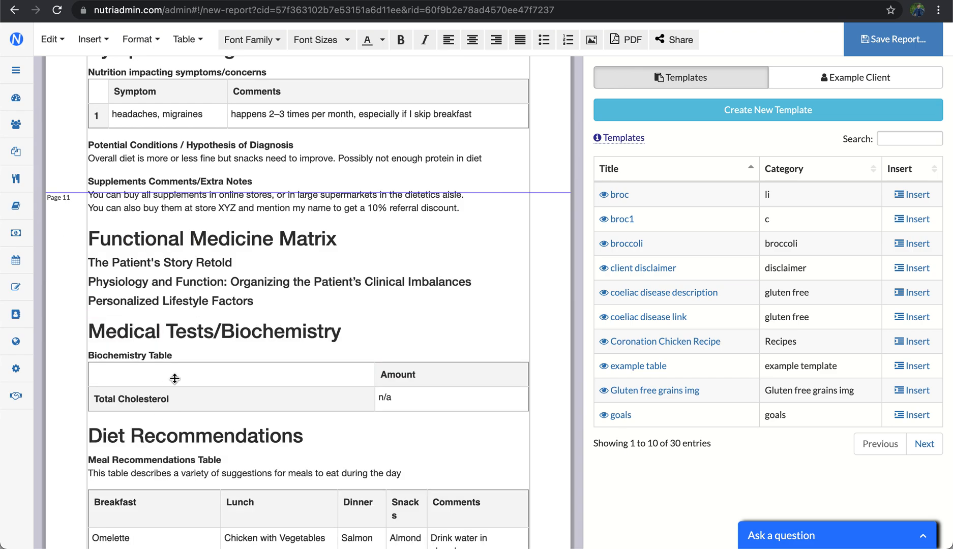
- Return to the beginning of the report and open the "Ask a question" support options
scroll(170, 402, "up", 15)
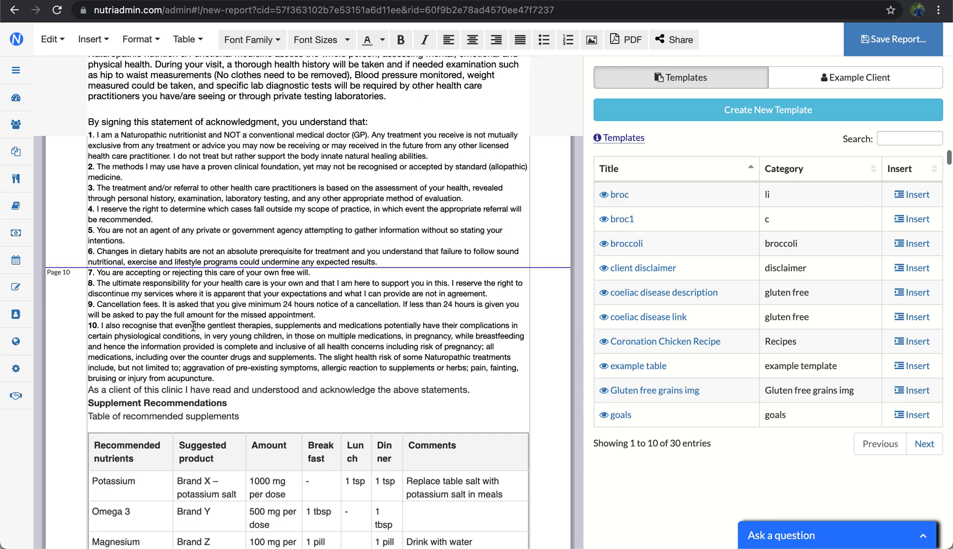
scroll(194, 327, "up", 20)
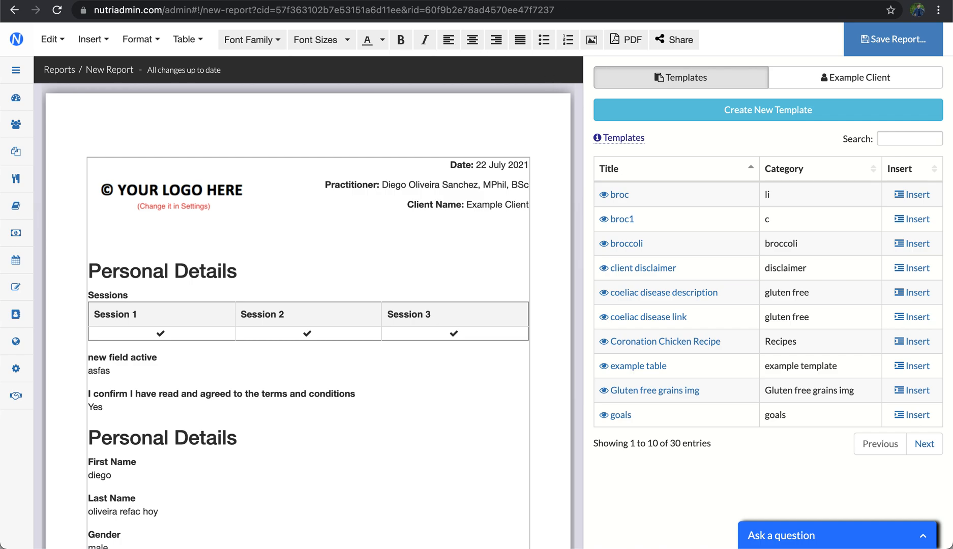
left_click(796, 537)
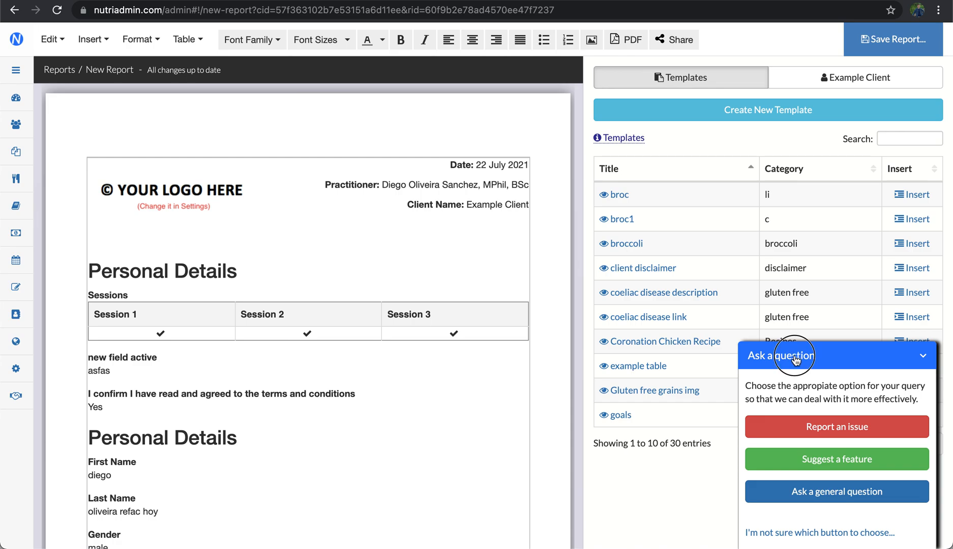